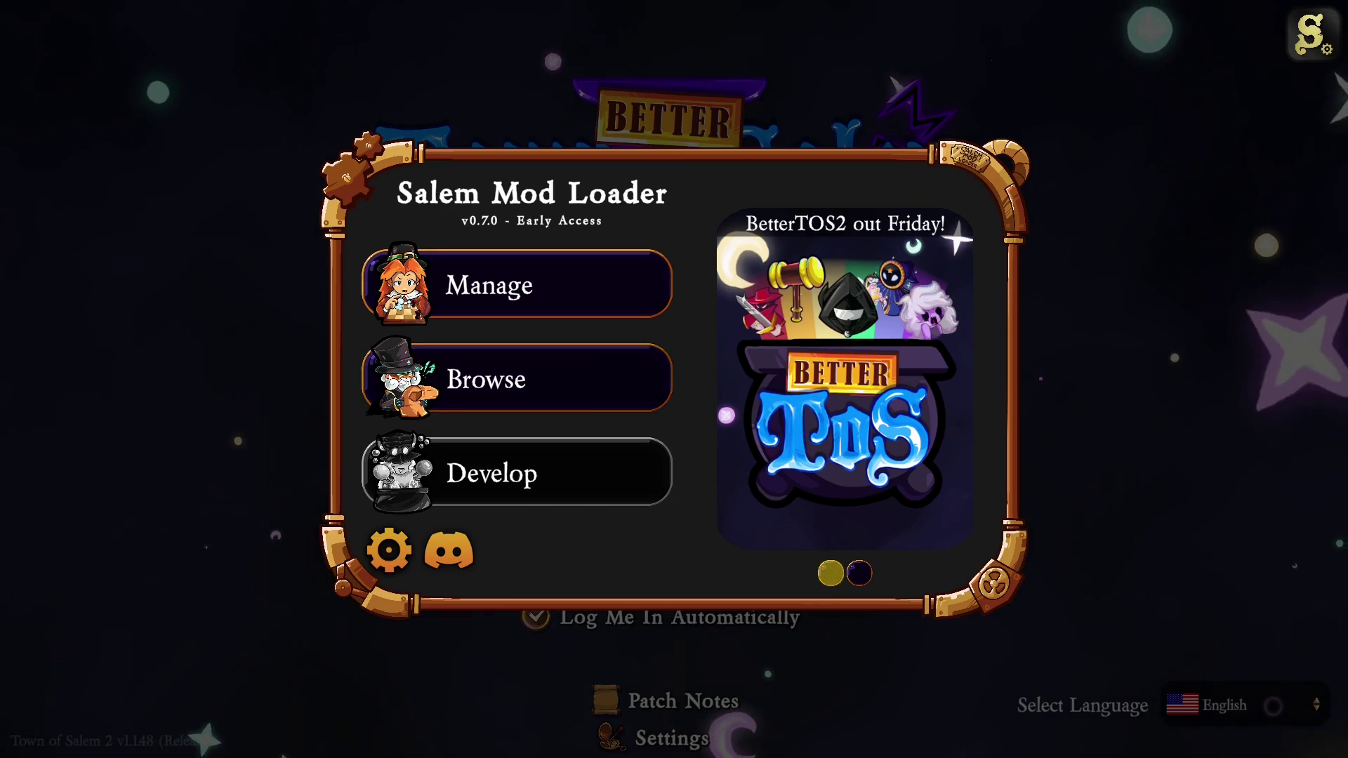
- Open Browse in the Salem Mod Loader menu and scroll up and down through the downloadable mods
click(517, 380)
scroll(667, 394, up, 5)
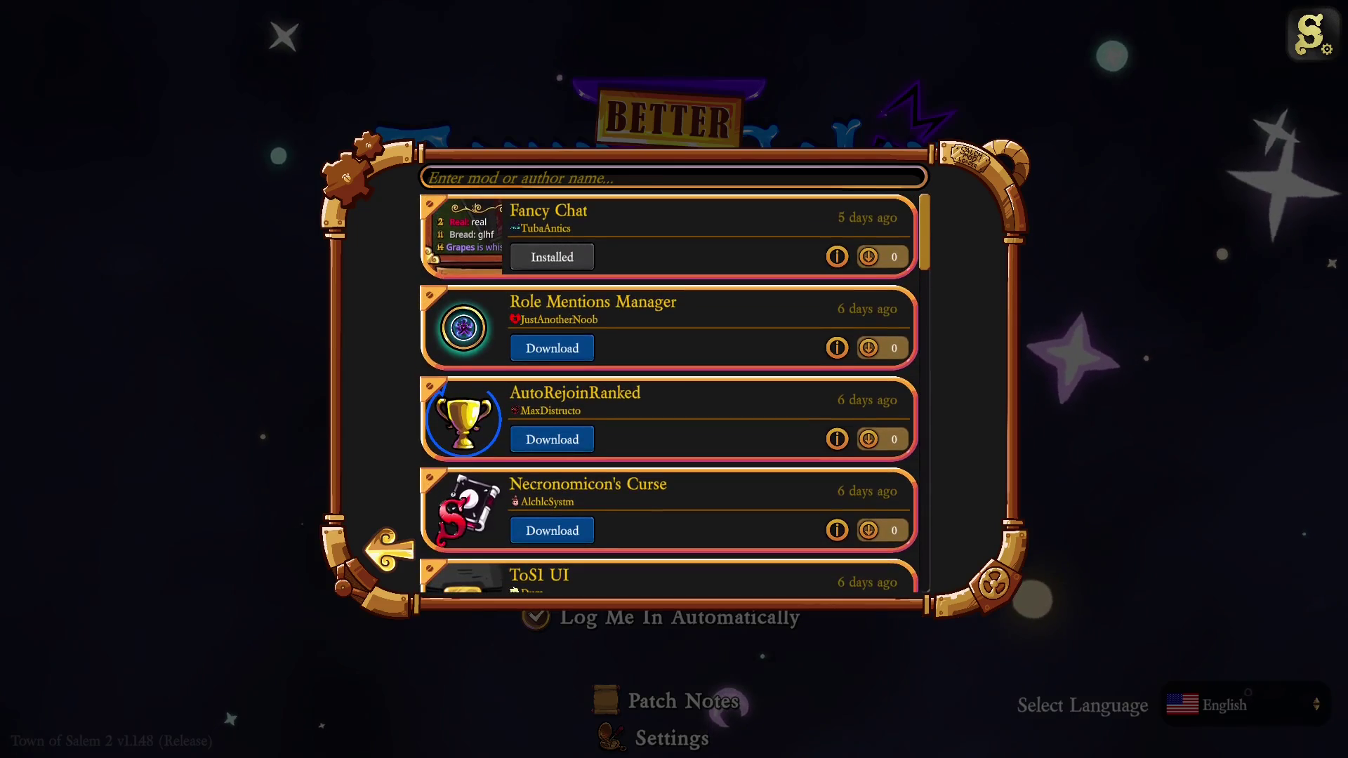
scroll(674, 393, down, 10)
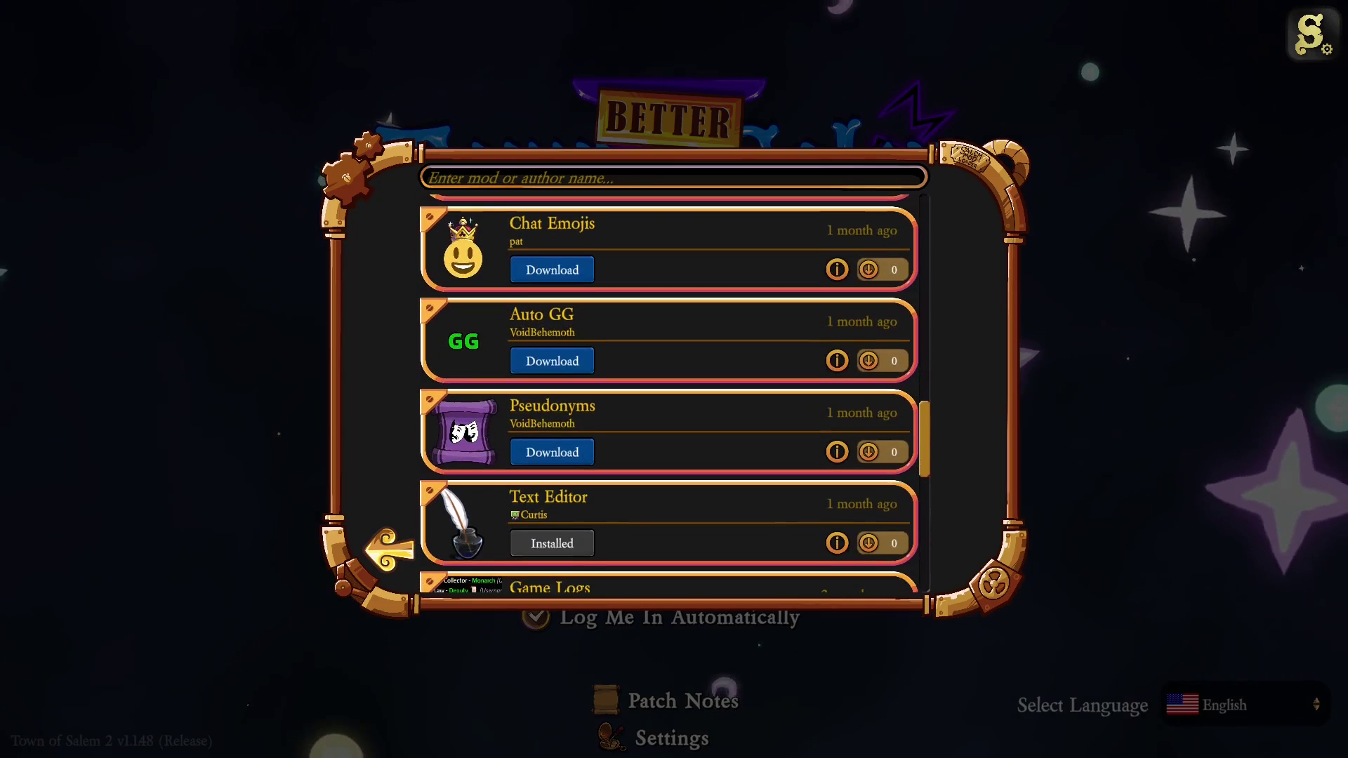
scroll(670, 393, down, 2)
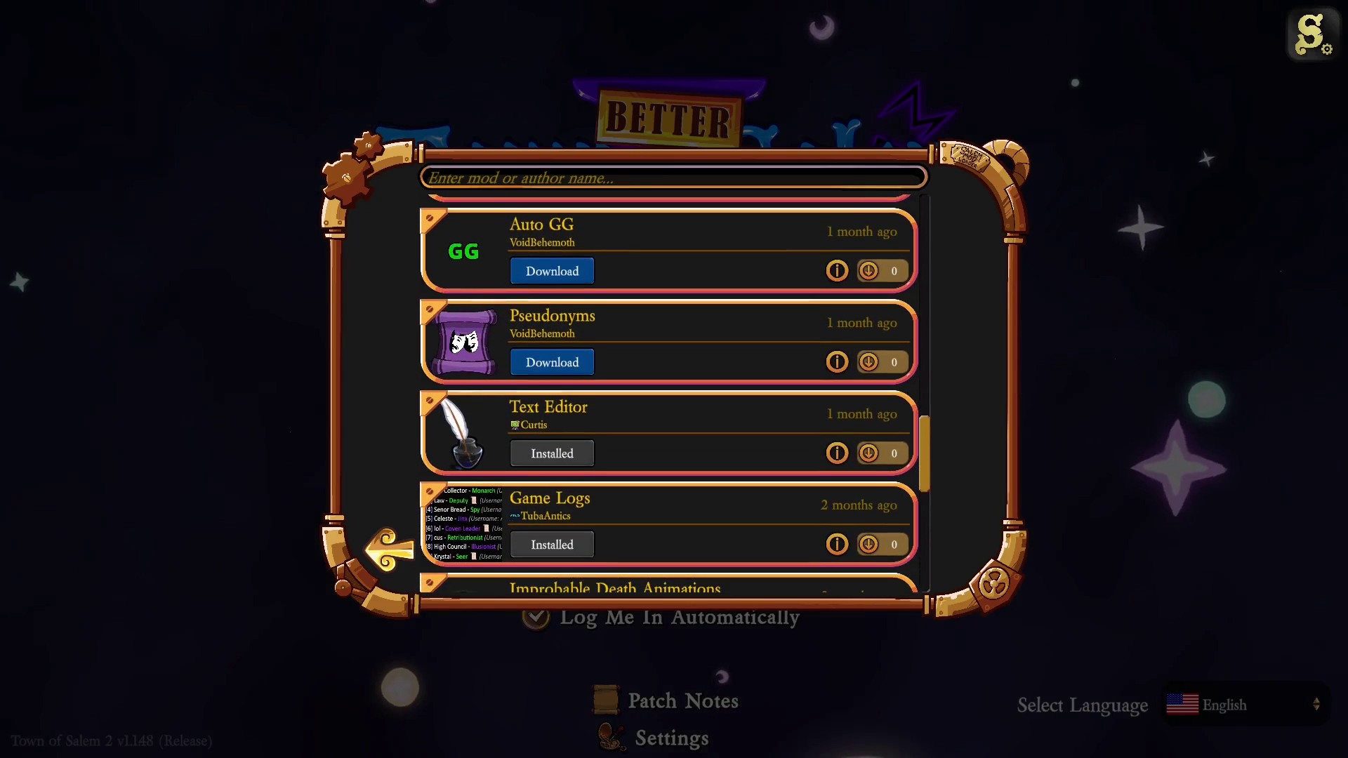
scroll(671, 393, down, 1)
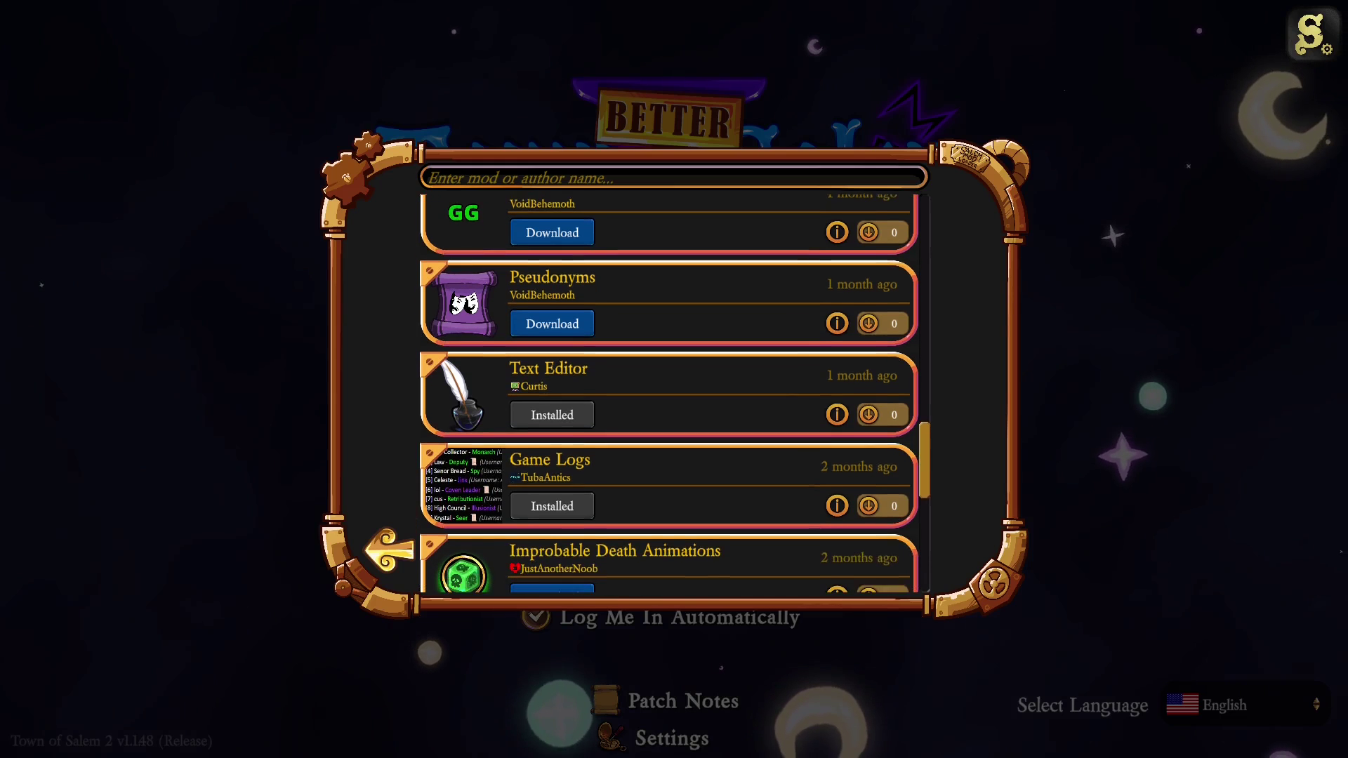
scroll(670, 393, down, 1)
scroll(670, 393, up, 1)
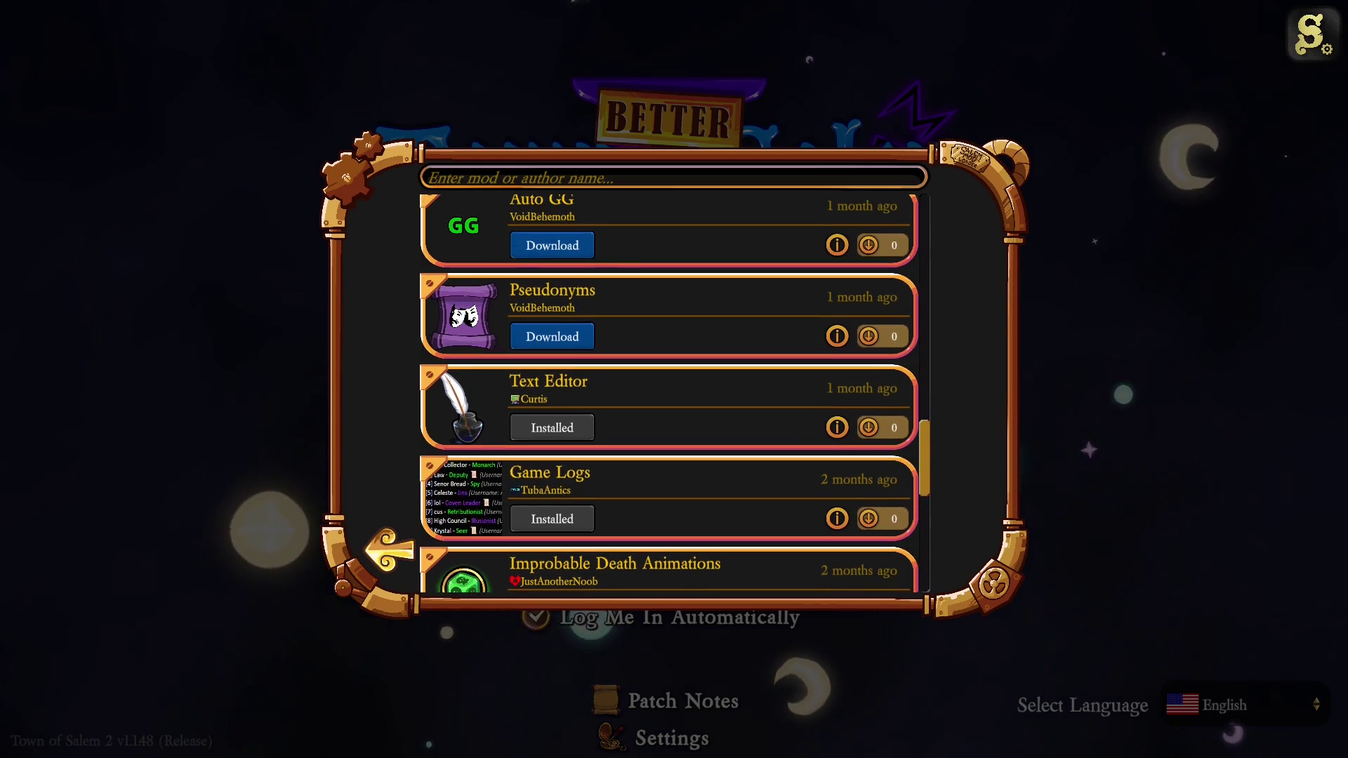
scroll(670, 393, up, 1)
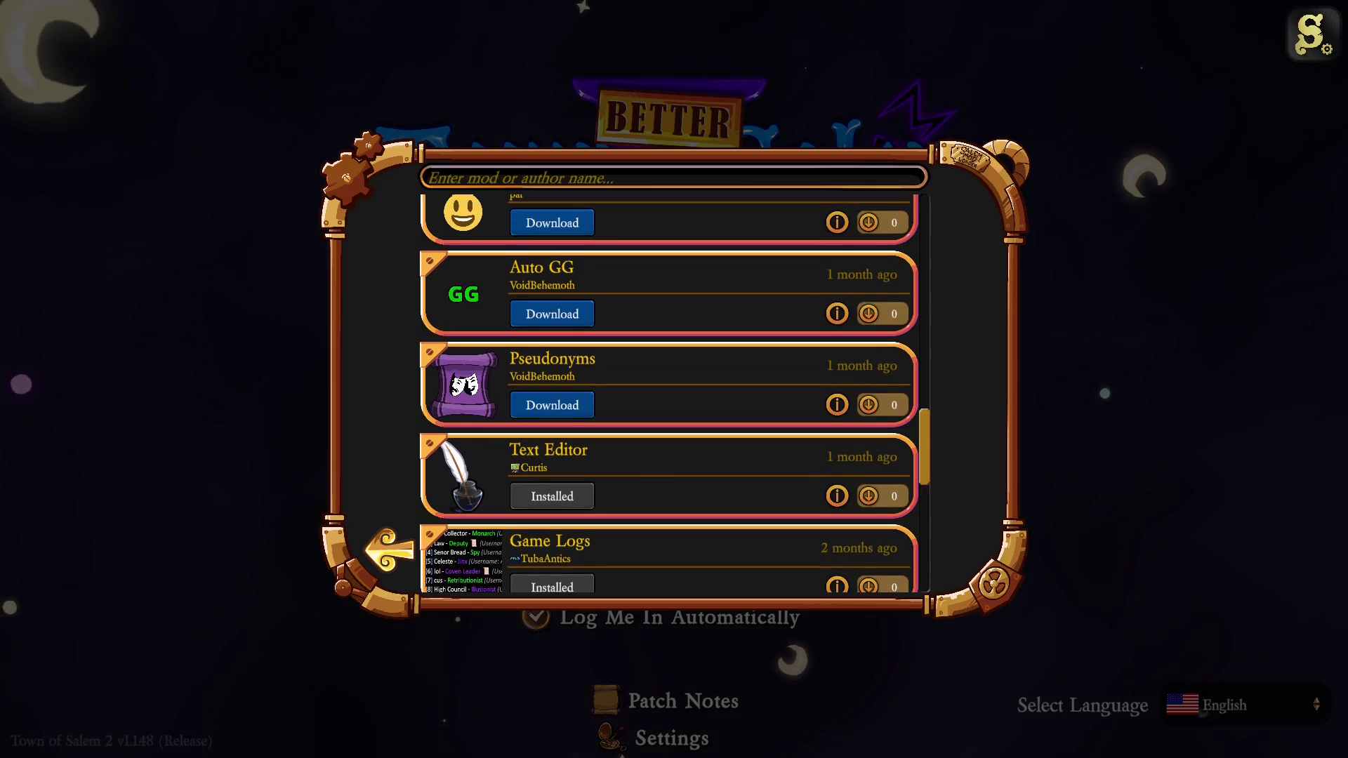
scroll(671, 393, up, 5)
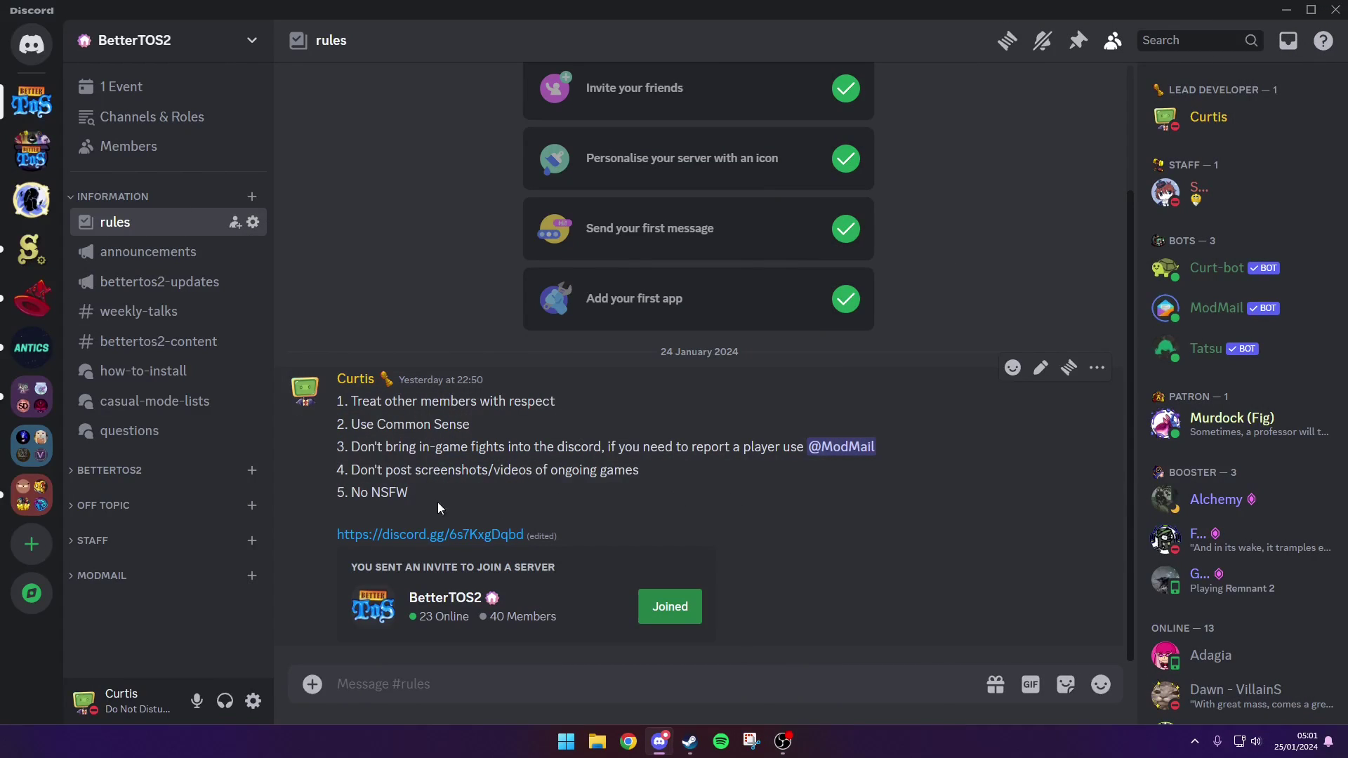
click(135, 44)
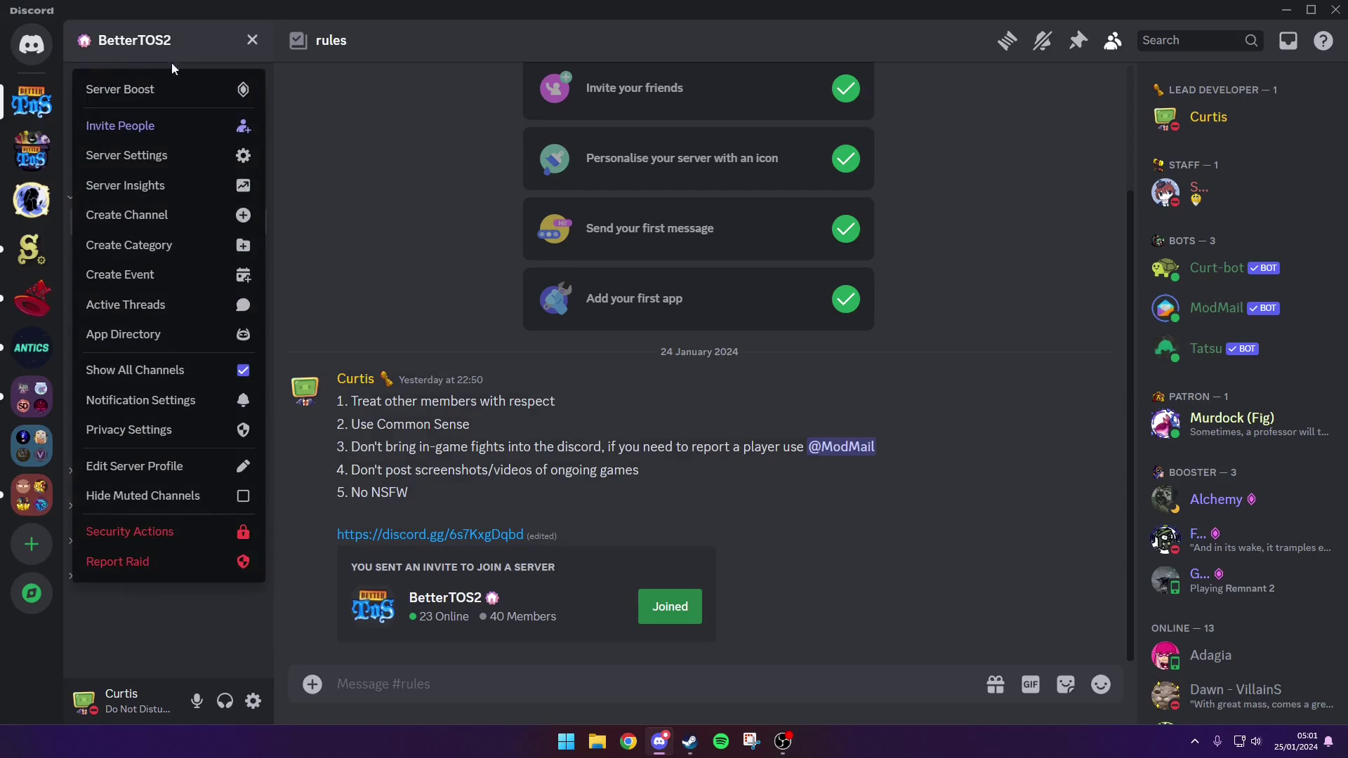
click(371, 189)
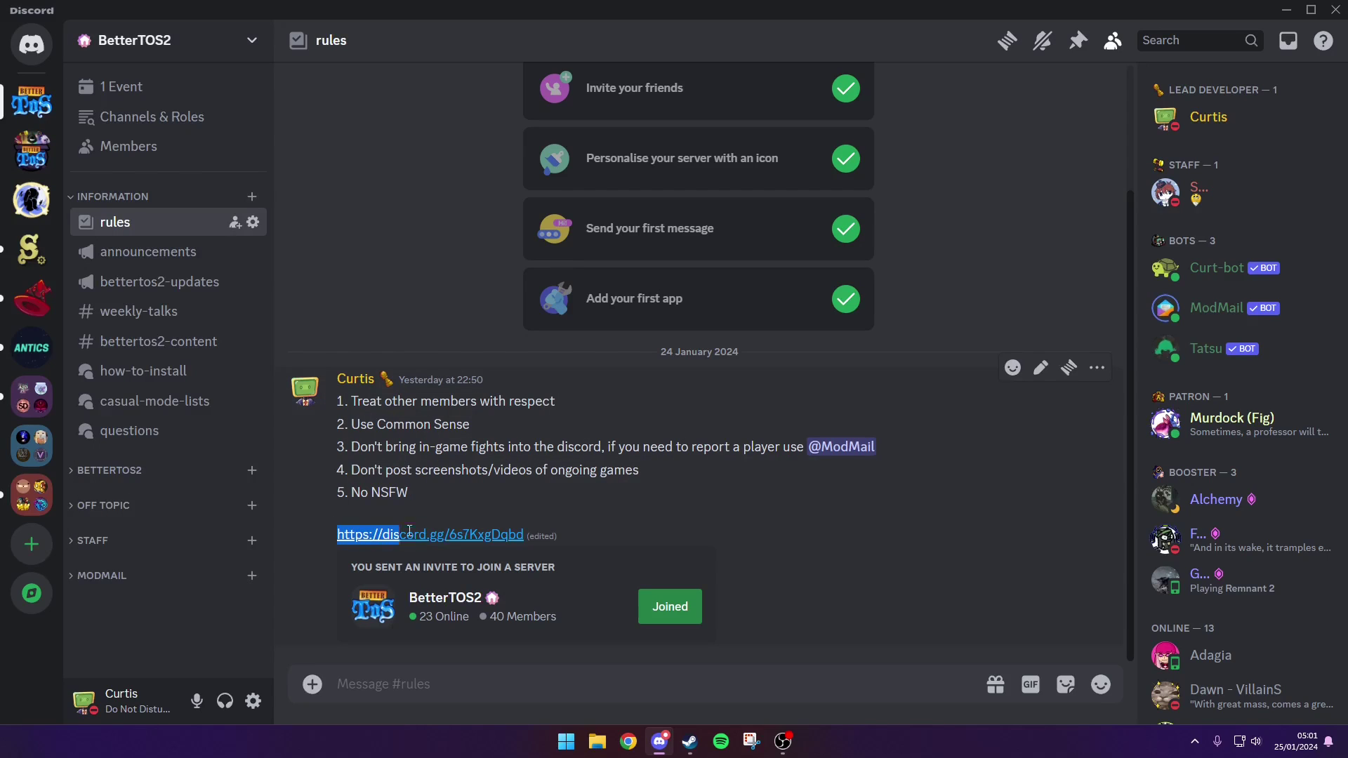
click(487, 490)
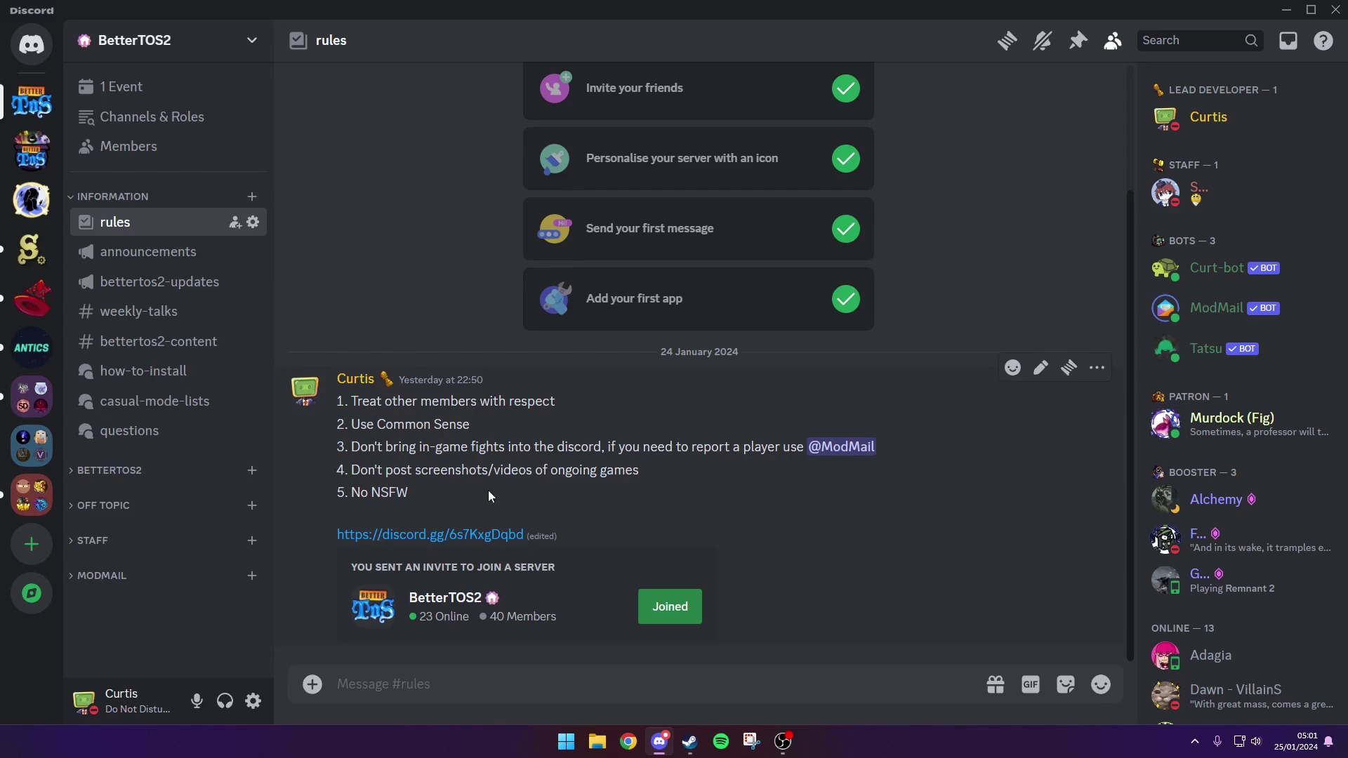
- Download SalemModLoader_Windows.zip from the 'How to Install BetterTOS2 on Windows' post in #how-to-install
click(128, 371)
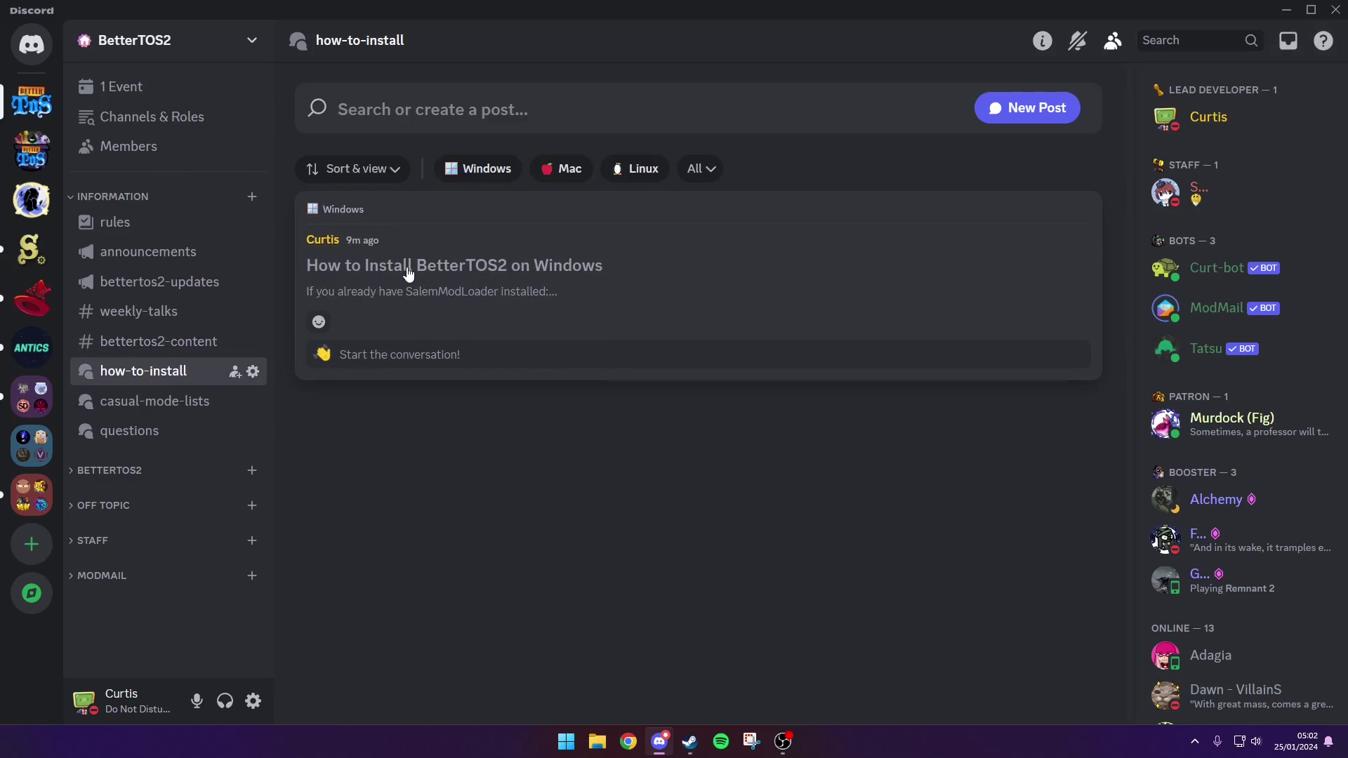
click(463, 270)
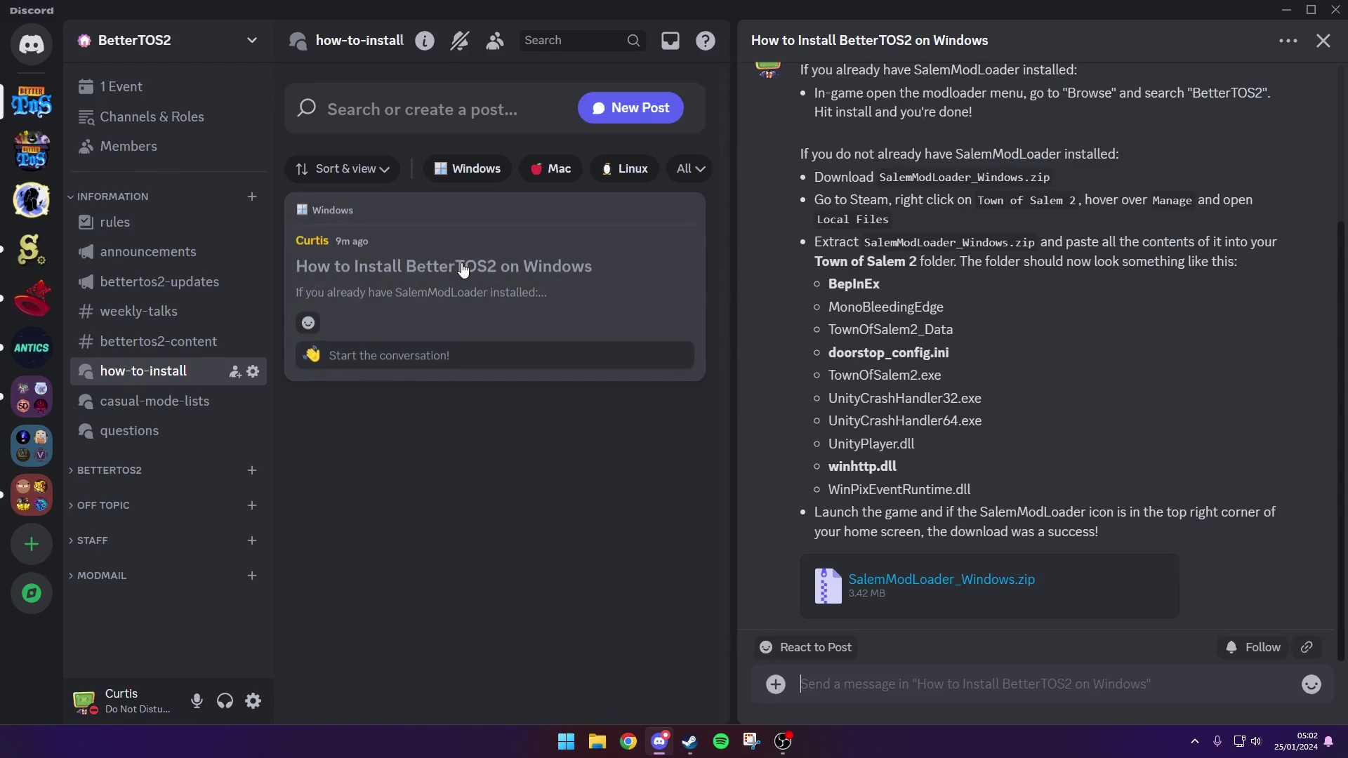
scroll(835, 365, up, 3)
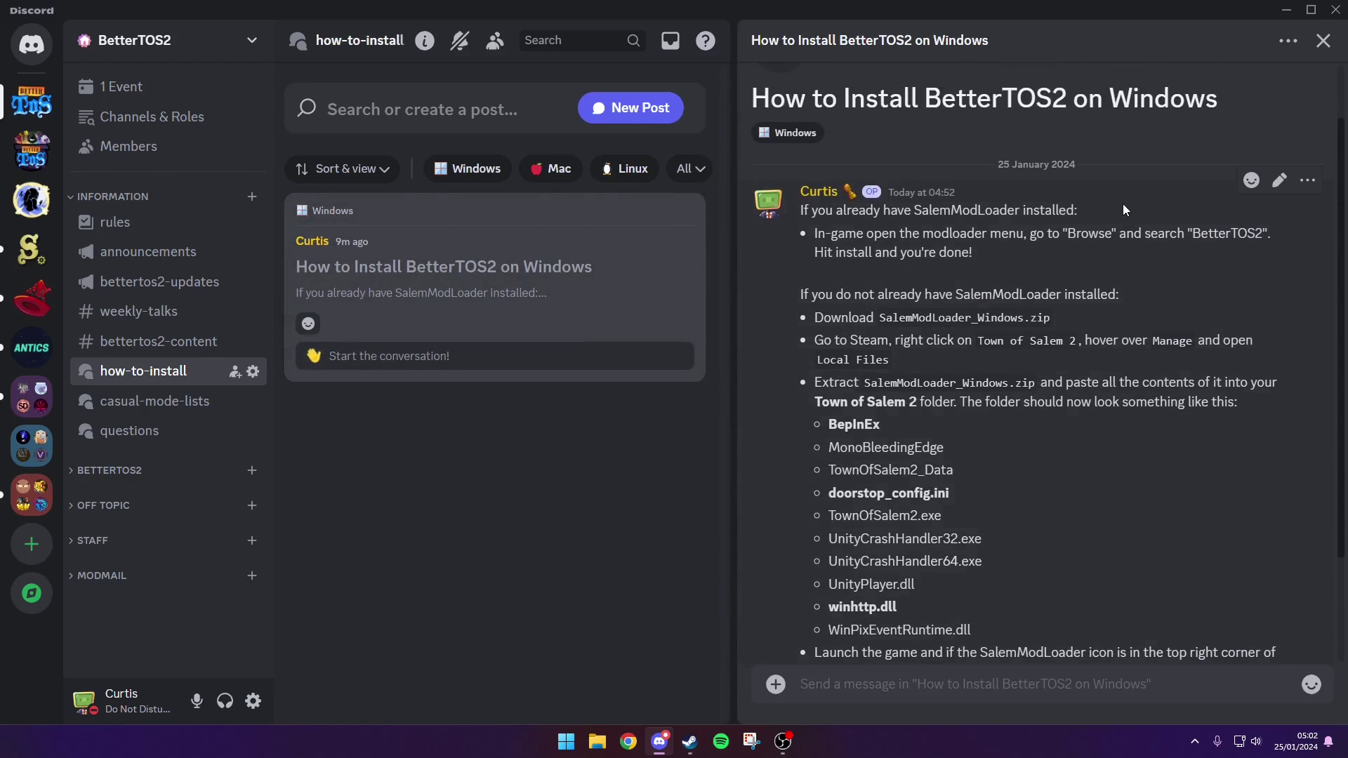
drag(1122, 204, 776, 222)
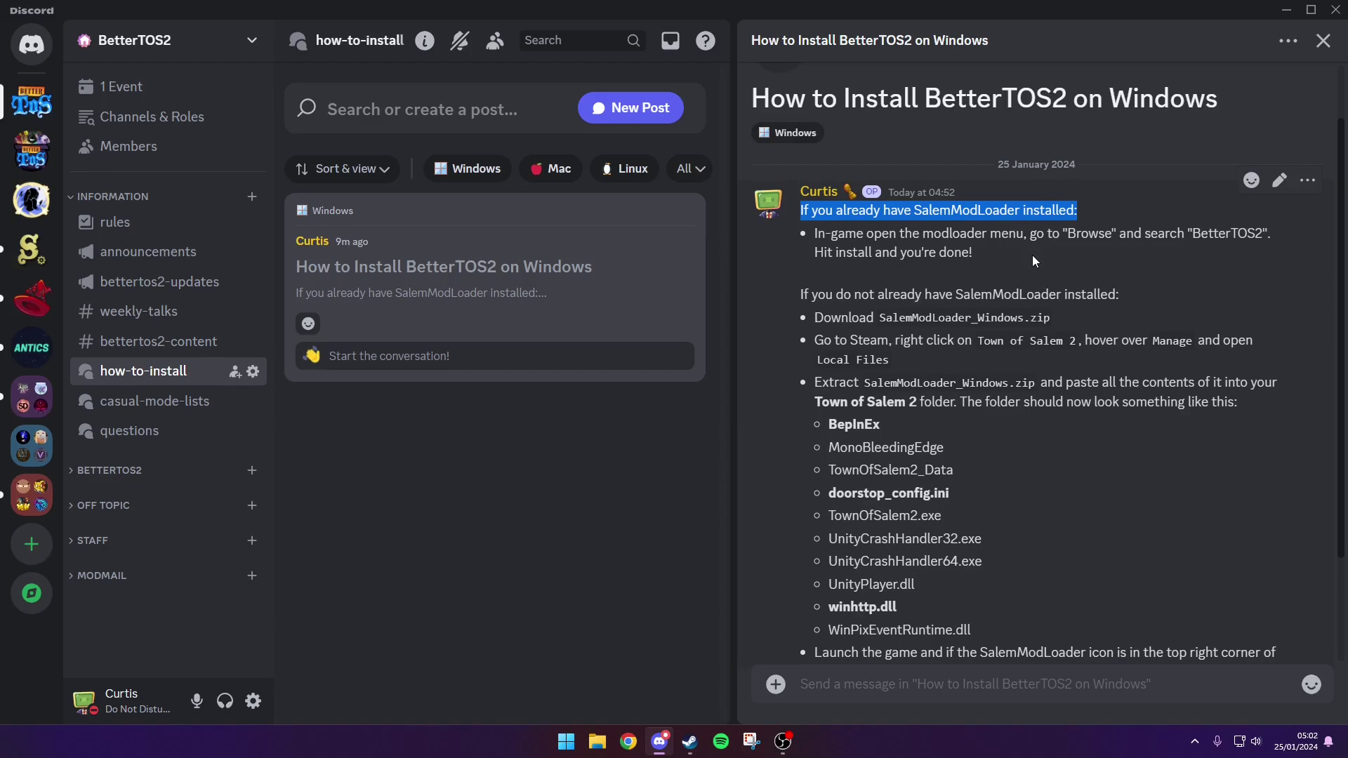
click(941, 270)
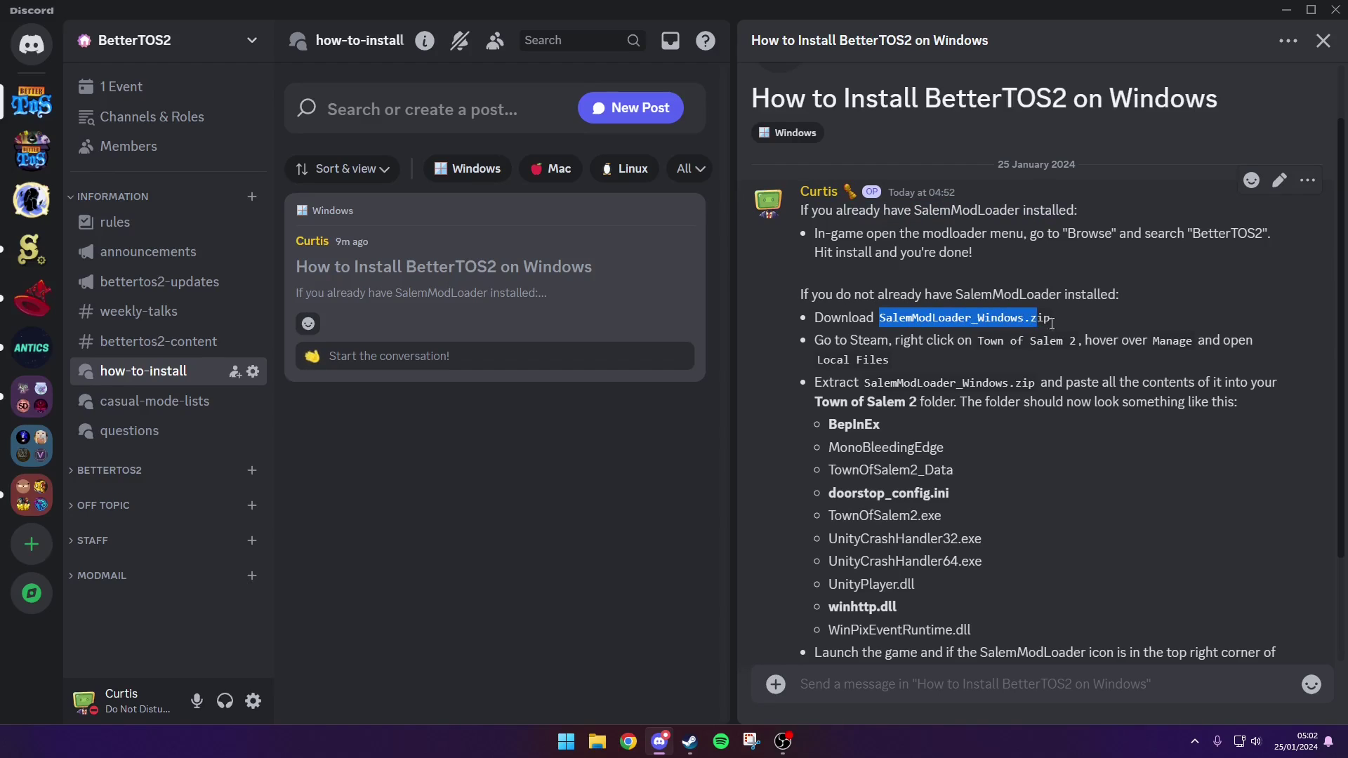
scroll(922, 436, down, 3)
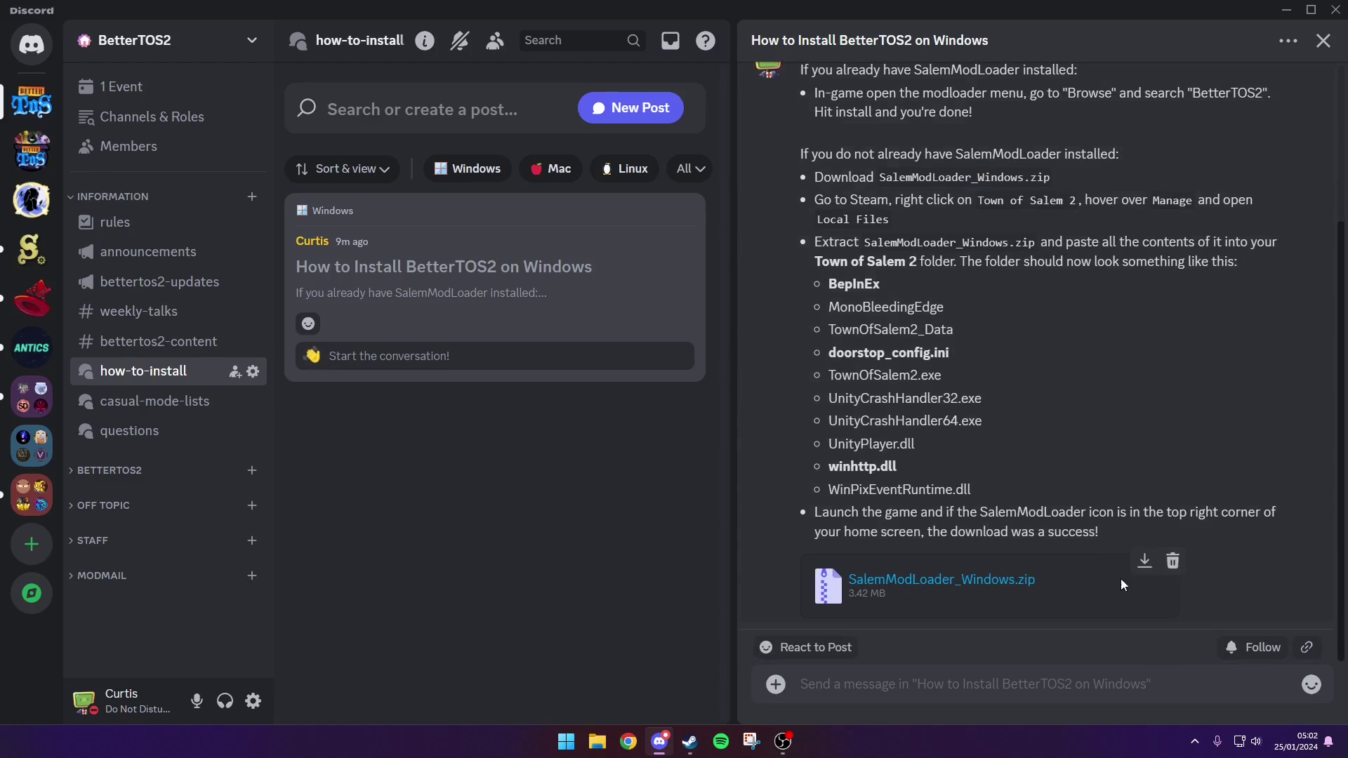
click(1145, 563)
click(729, 443)
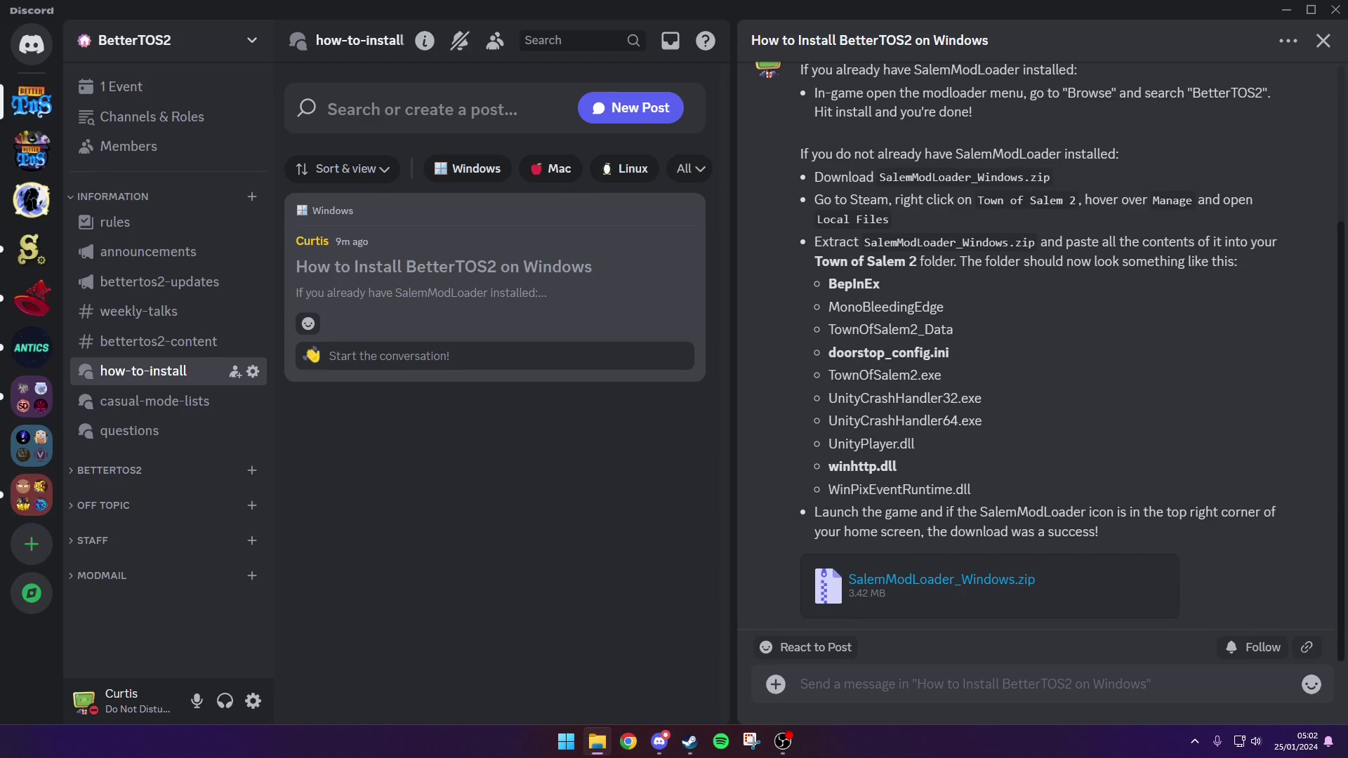
- Open Town of Salem 2's local game folder from the Steam library via Manage > Browse local files
click(692, 746)
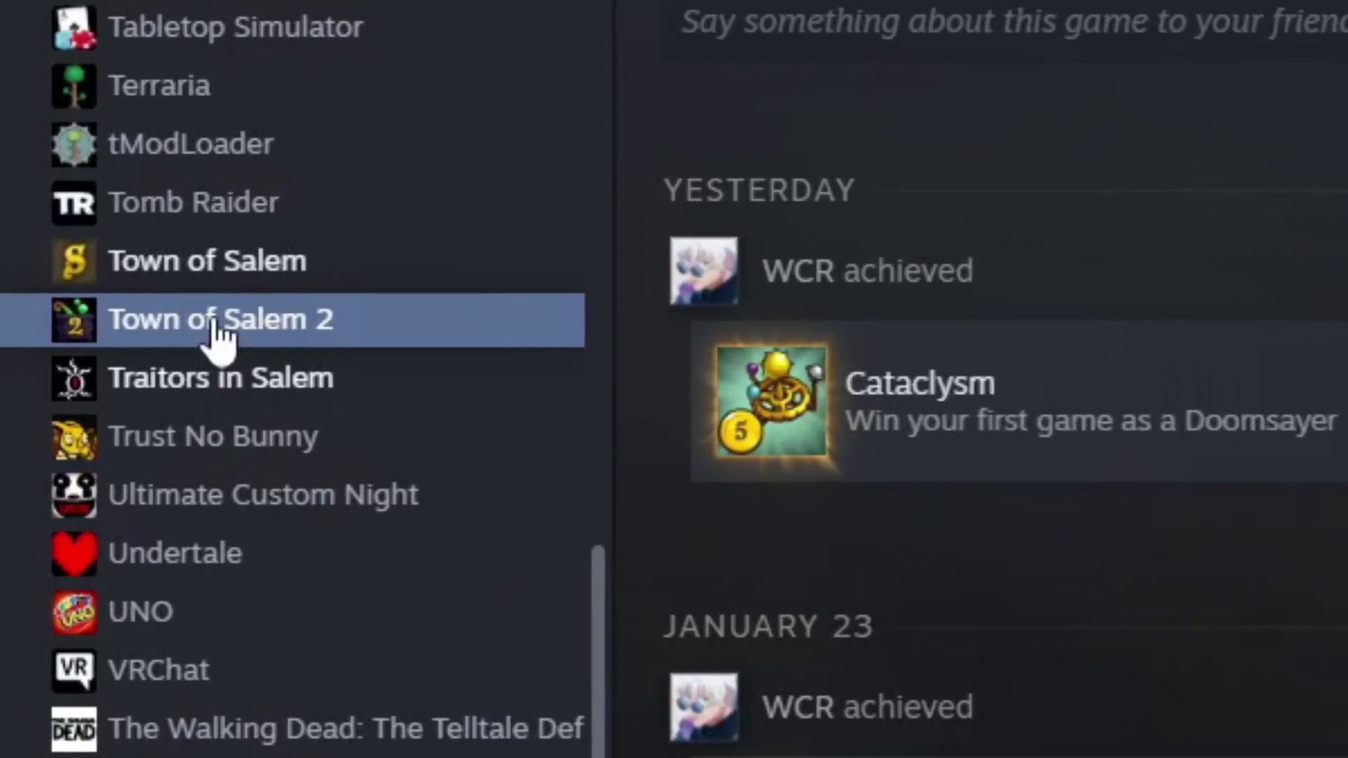
click(69, 499)
mouse_move(133, 589)
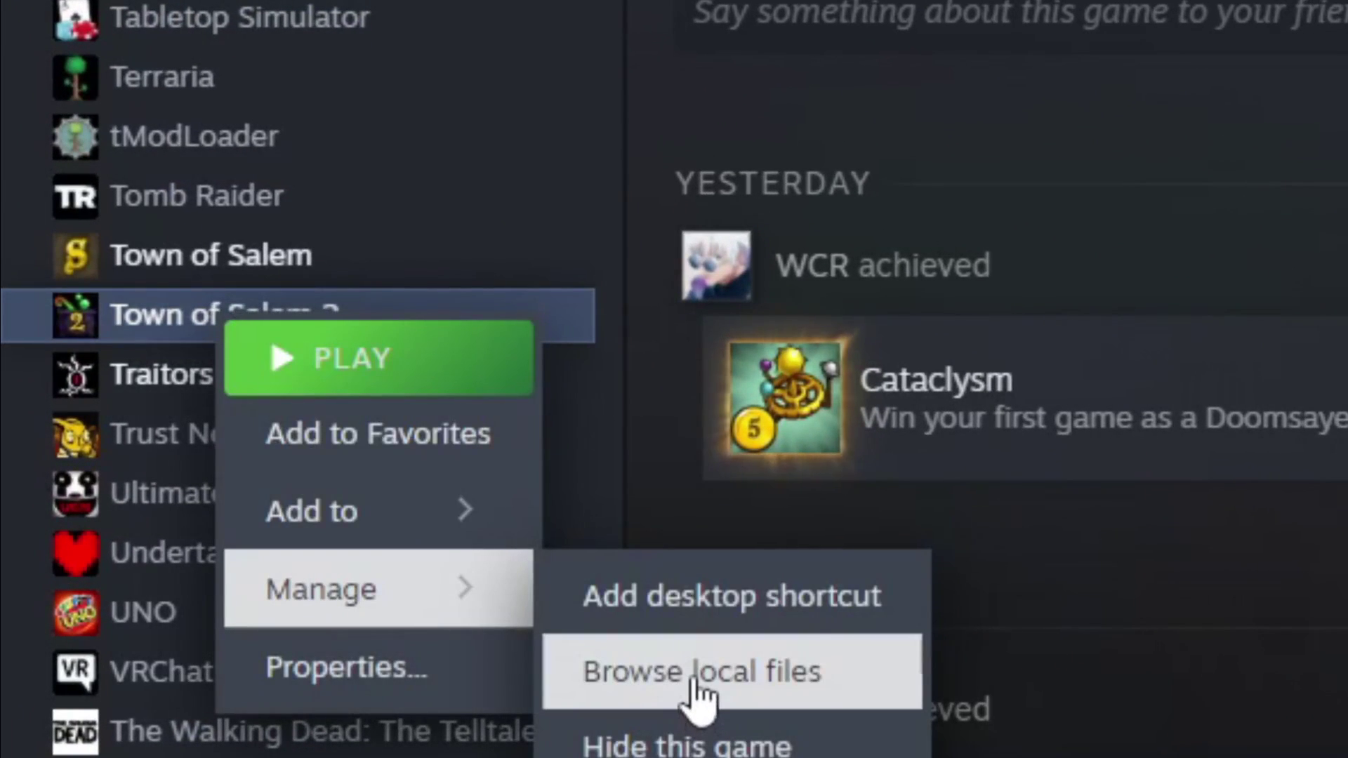
click(695, 680)
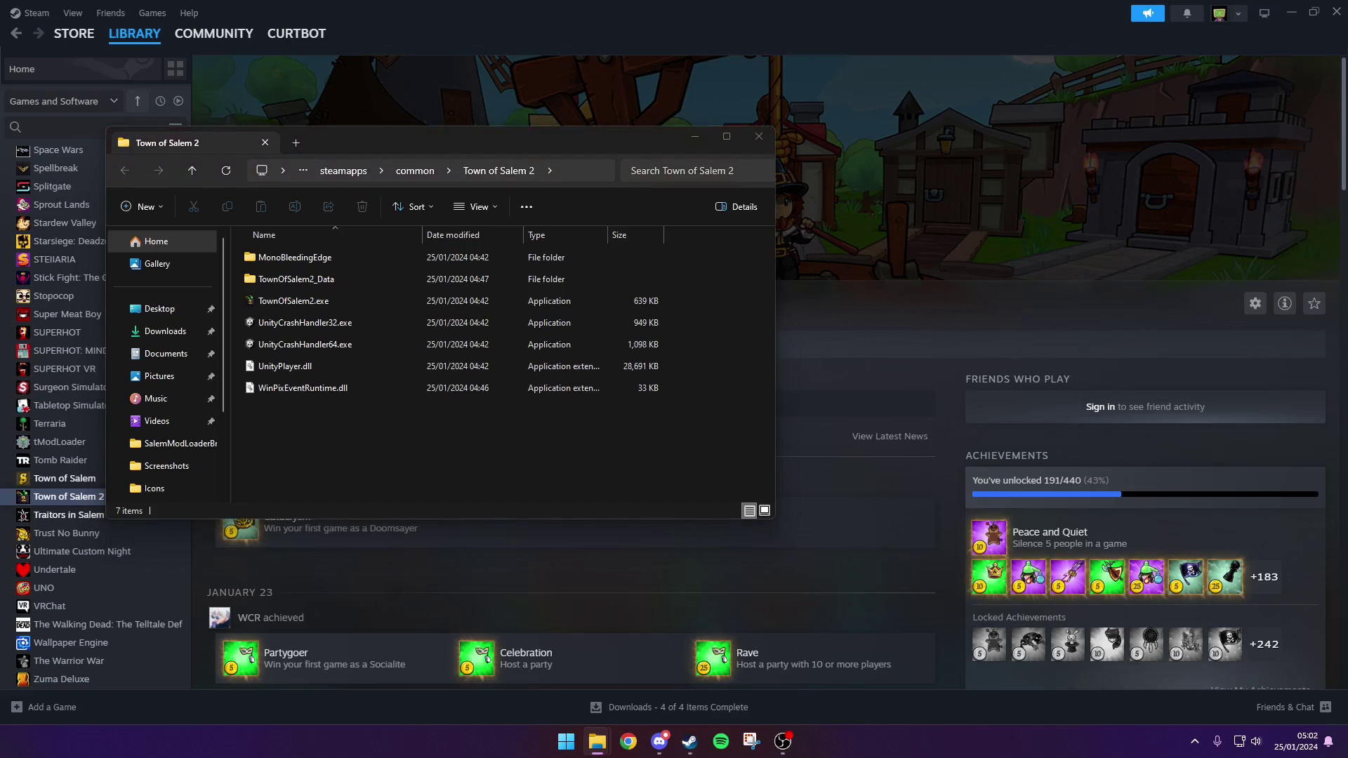
- Extract SalemModLoader_Windows.zip from Downloads in a second Explorer window beside the game folder
key(super+e)
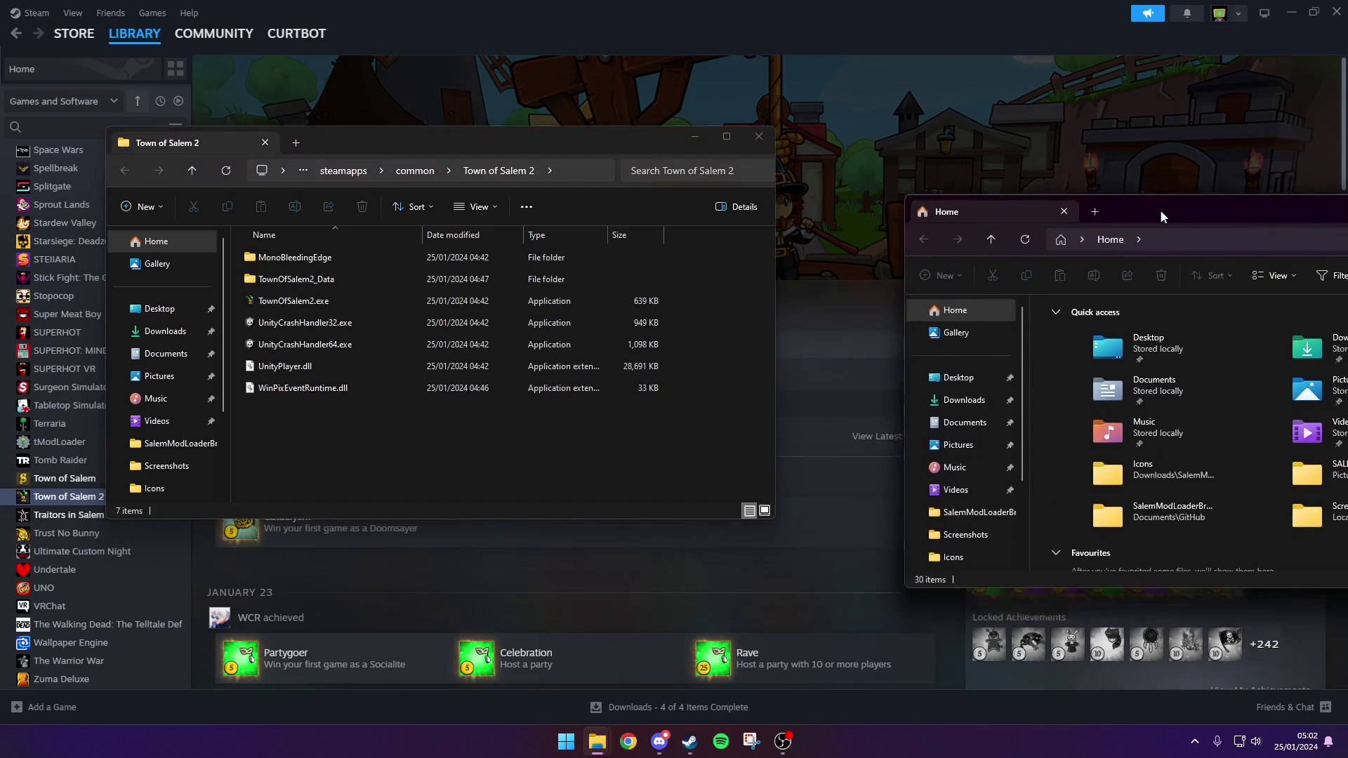
drag(1158, 211, 1059, 166)
double_click(986, 304)
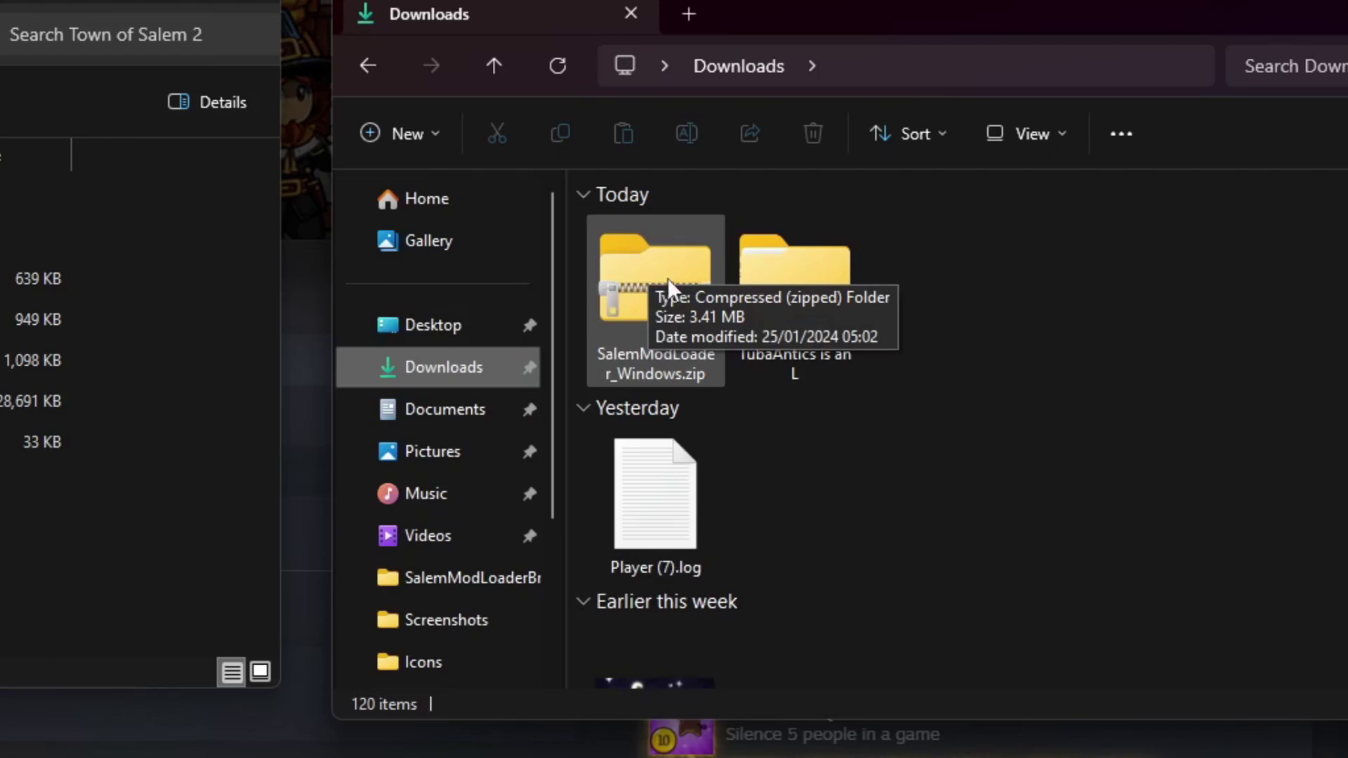
right_click(979, 307)
click(773, 504)
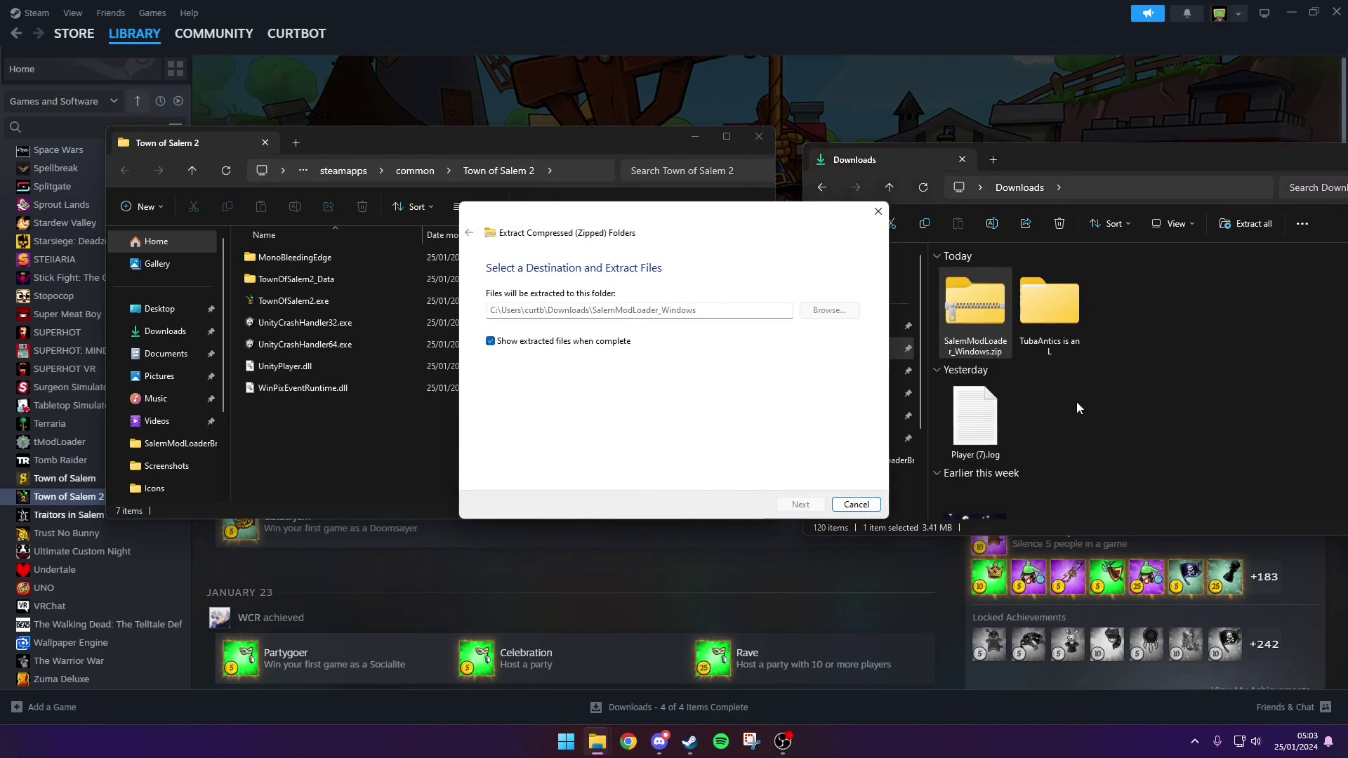
key(Return)
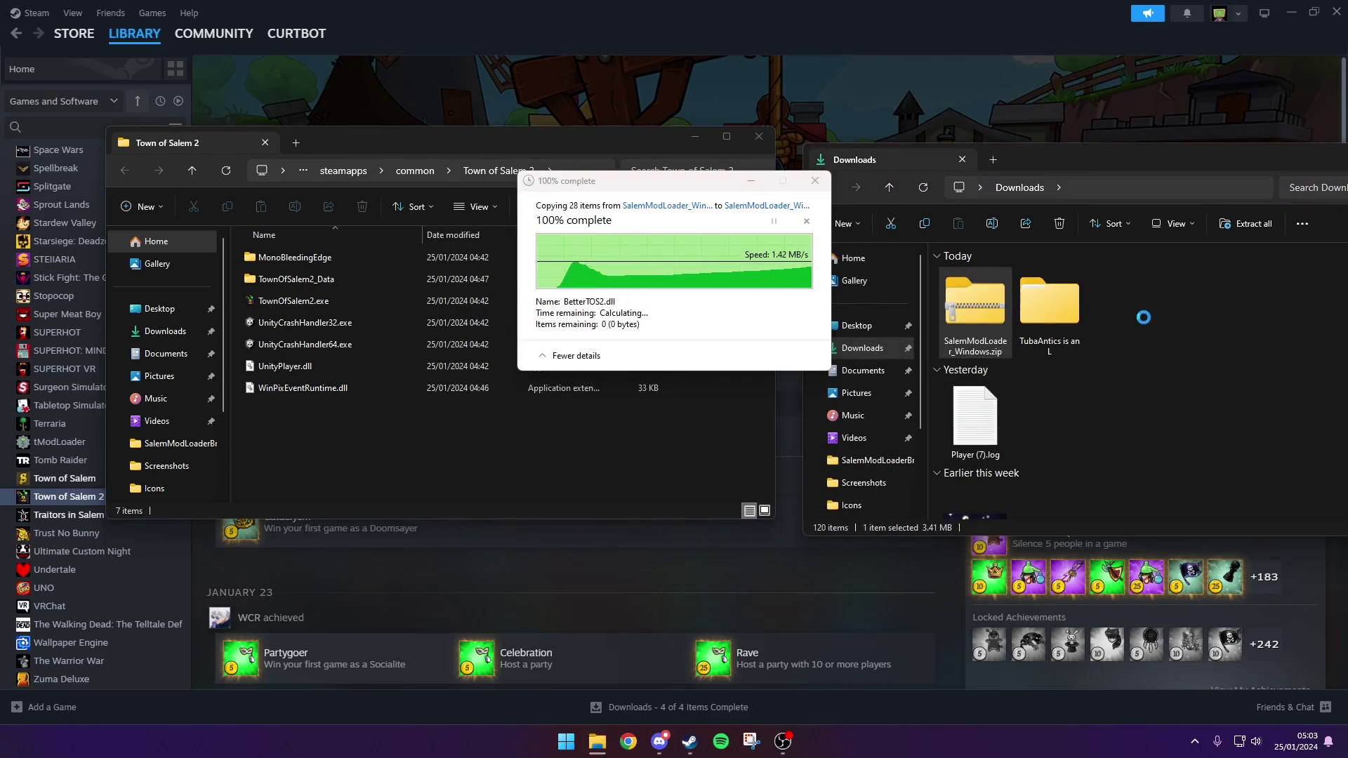
- Move the four SalemModLoader_Windows files into the Town of Salem 2 folder and close Explorer
click(1013, 315)
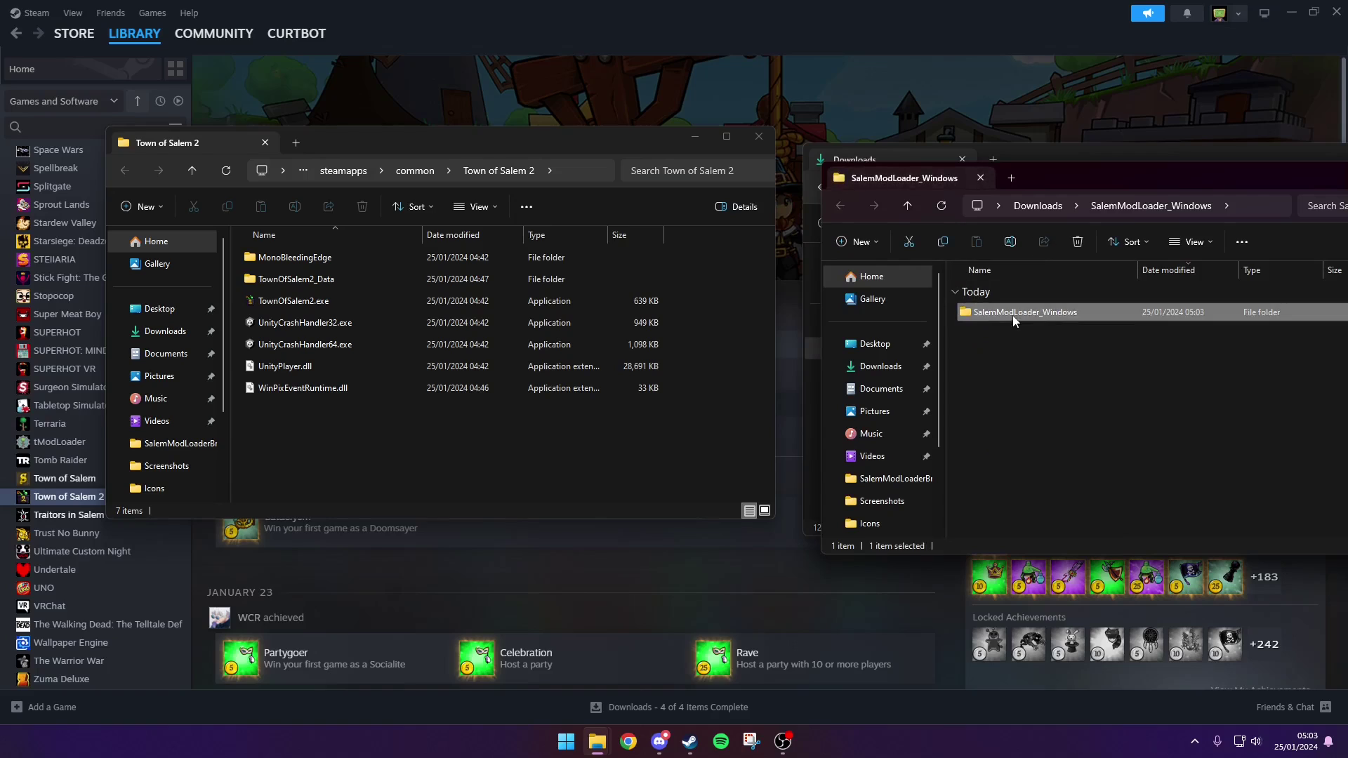
double_click(1012, 314)
drag(984, 406, 990, 309)
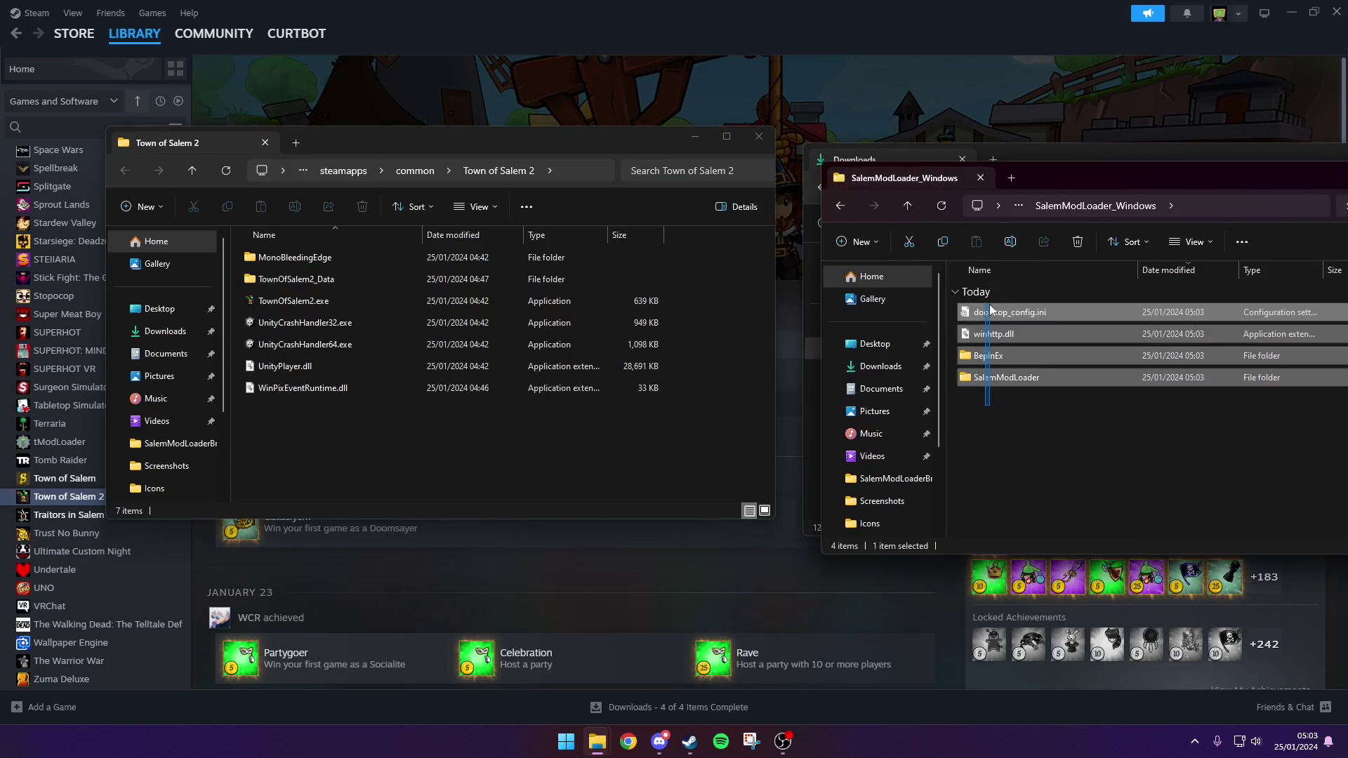
drag(938, 445, 373, 430)
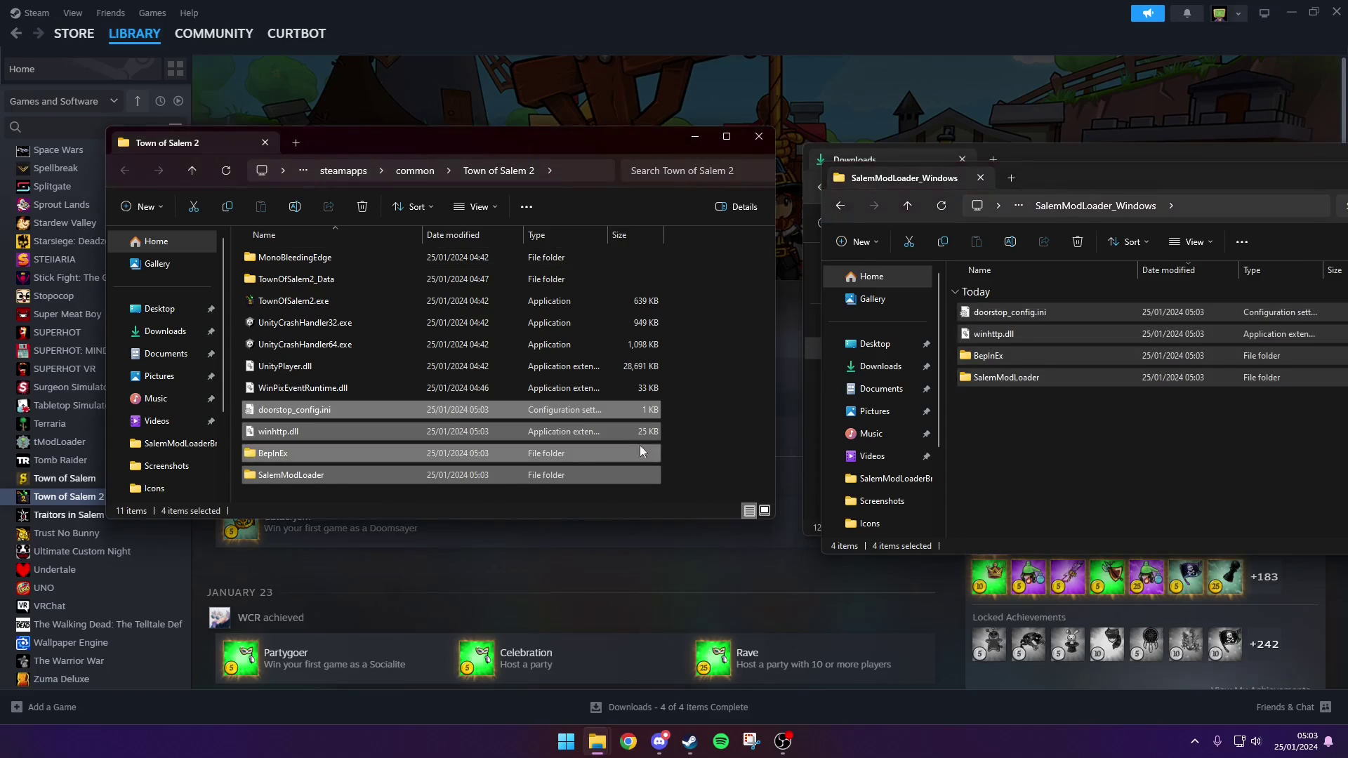
click(712, 437)
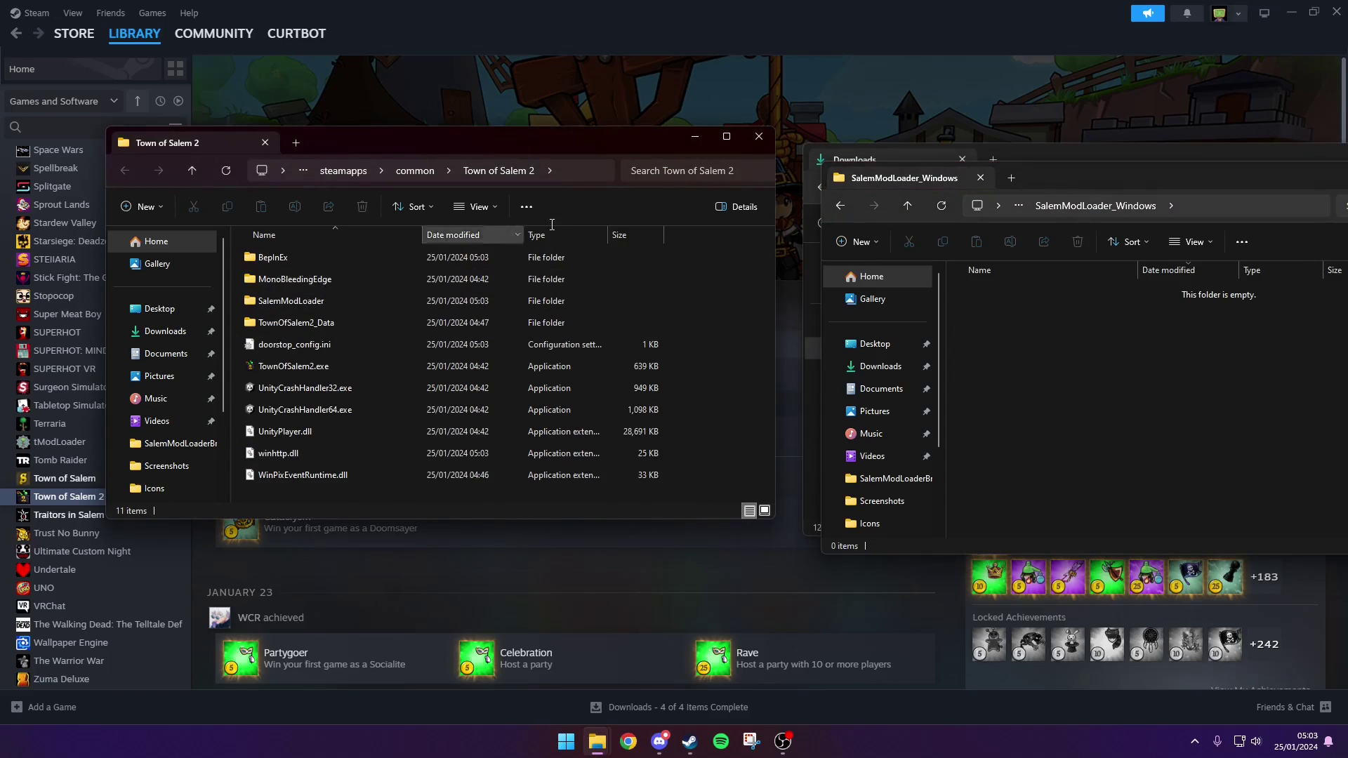
click(695, 137)
- Close the leftover folder windows and launch Town of Salem 2 from Steam with PLAY
click(980, 178)
click(964, 159)
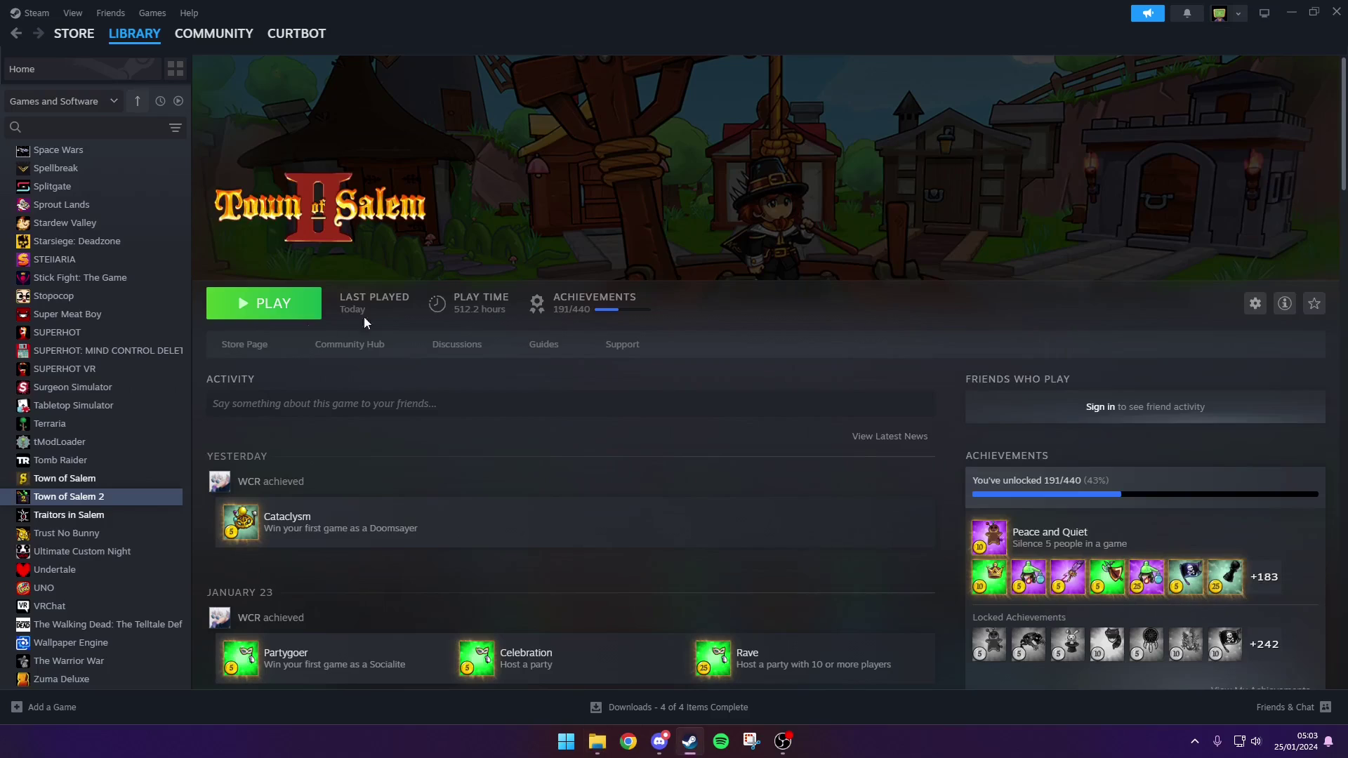
click(273, 308)
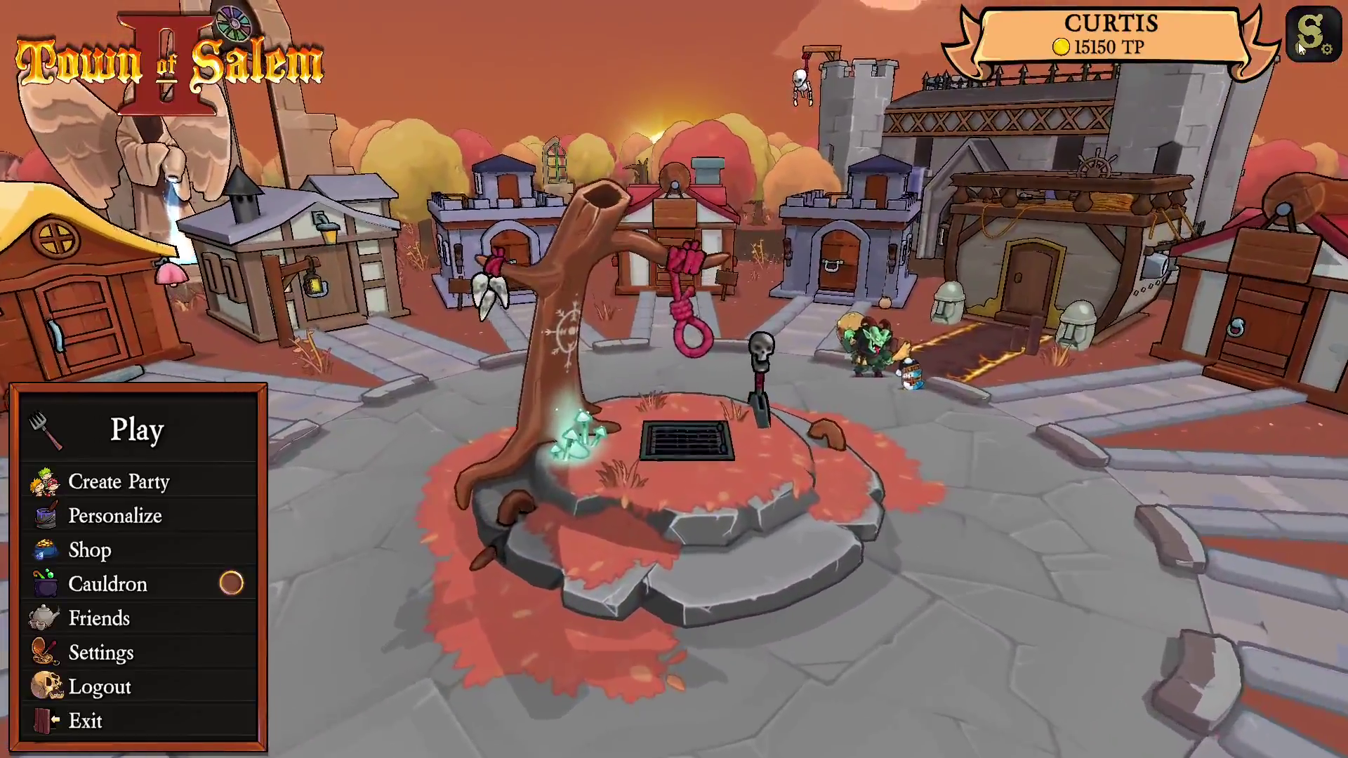
click(1297, 50)
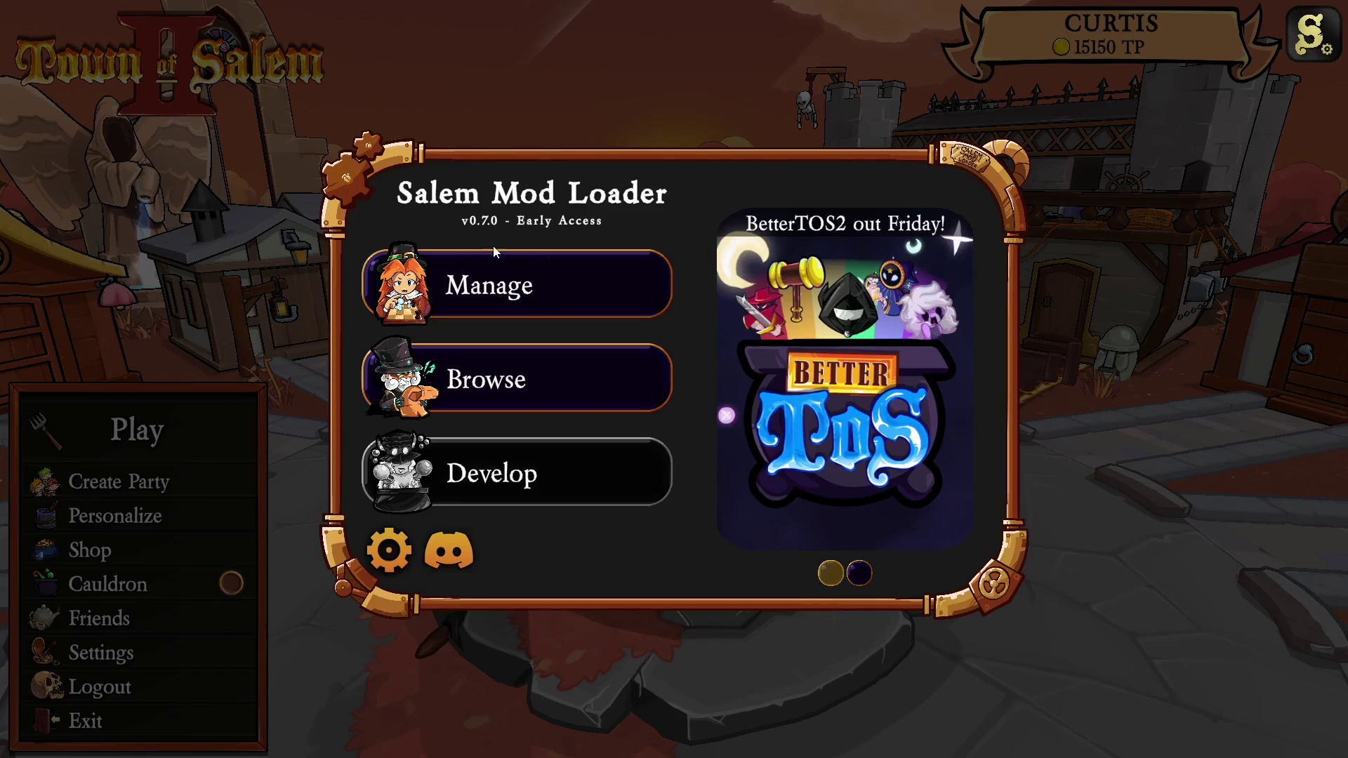
click(531, 284)
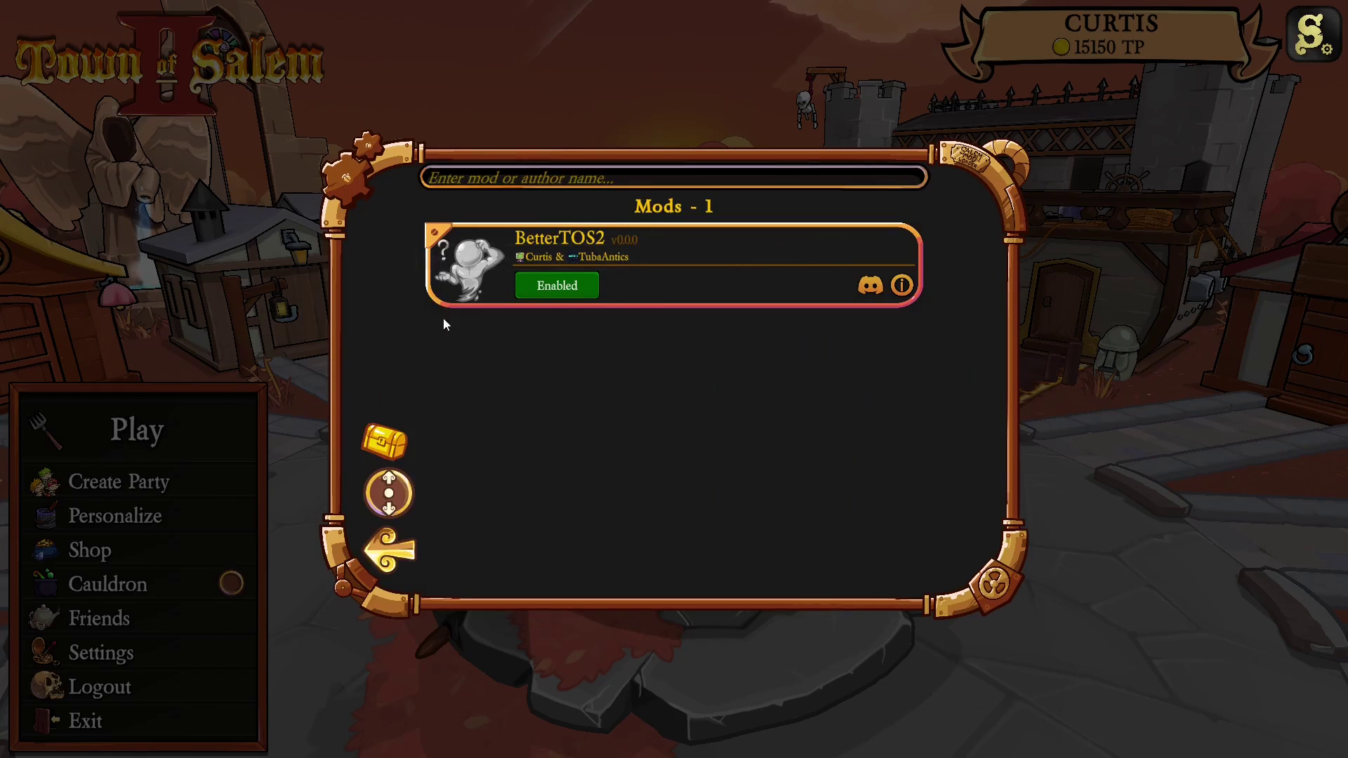
click(398, 562)
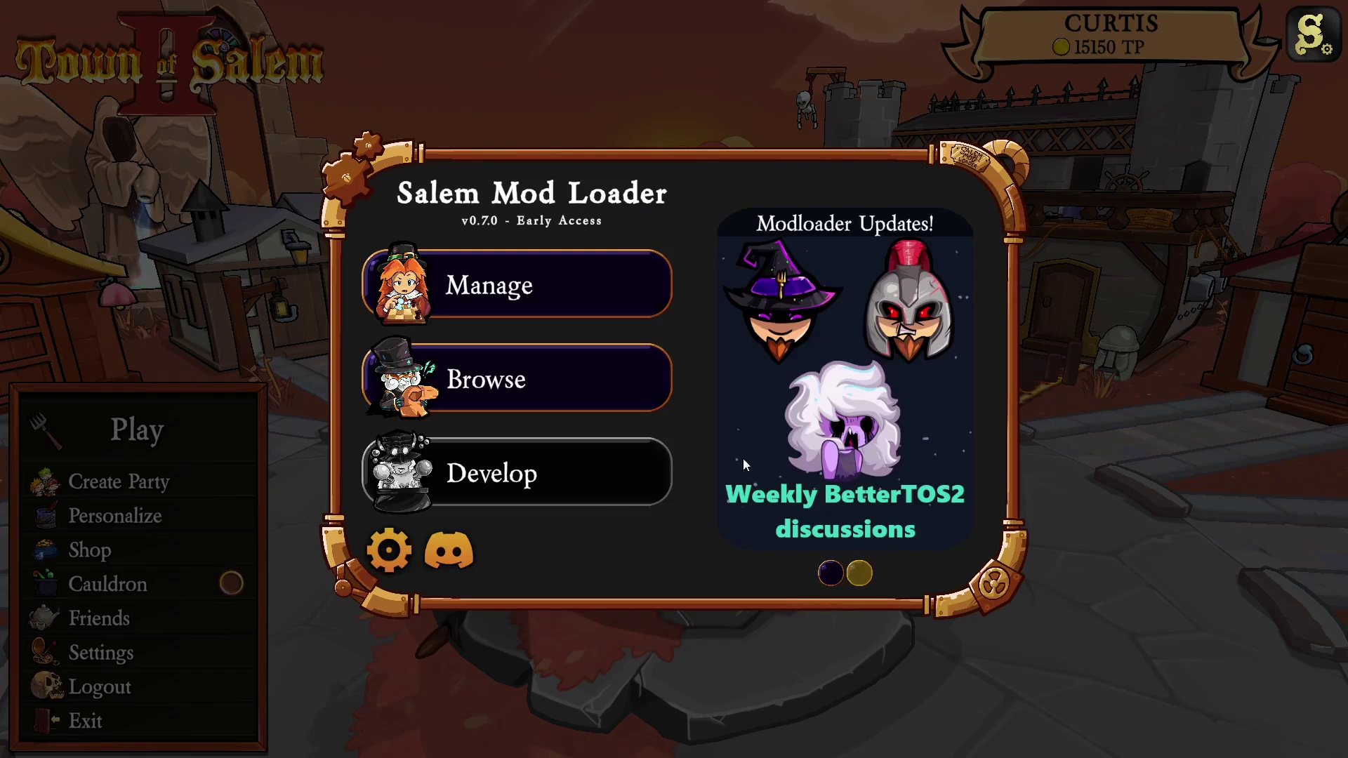
click(1306, 39)
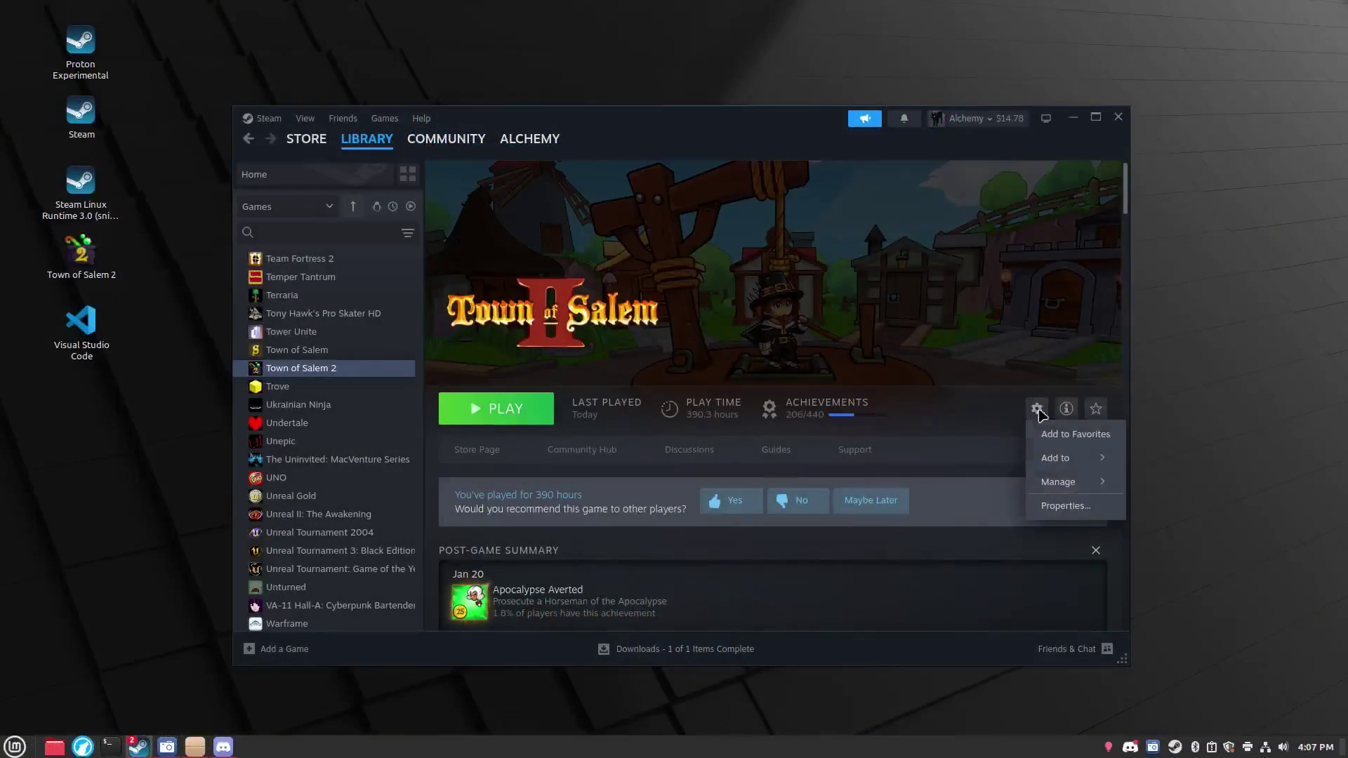
- Browse Town of Salem 2's Installed Files from Steam Properties to open its game folder
click(1058, 507)
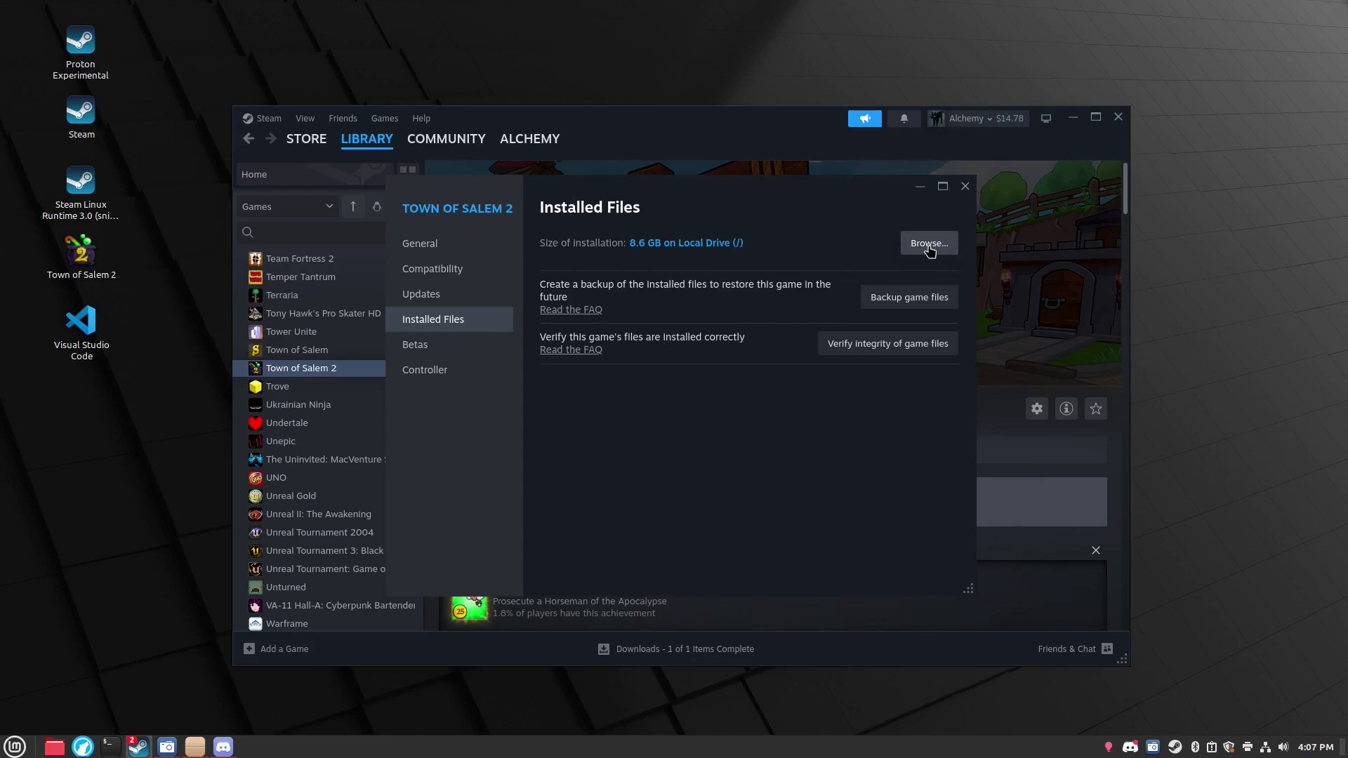
click(929, 244)
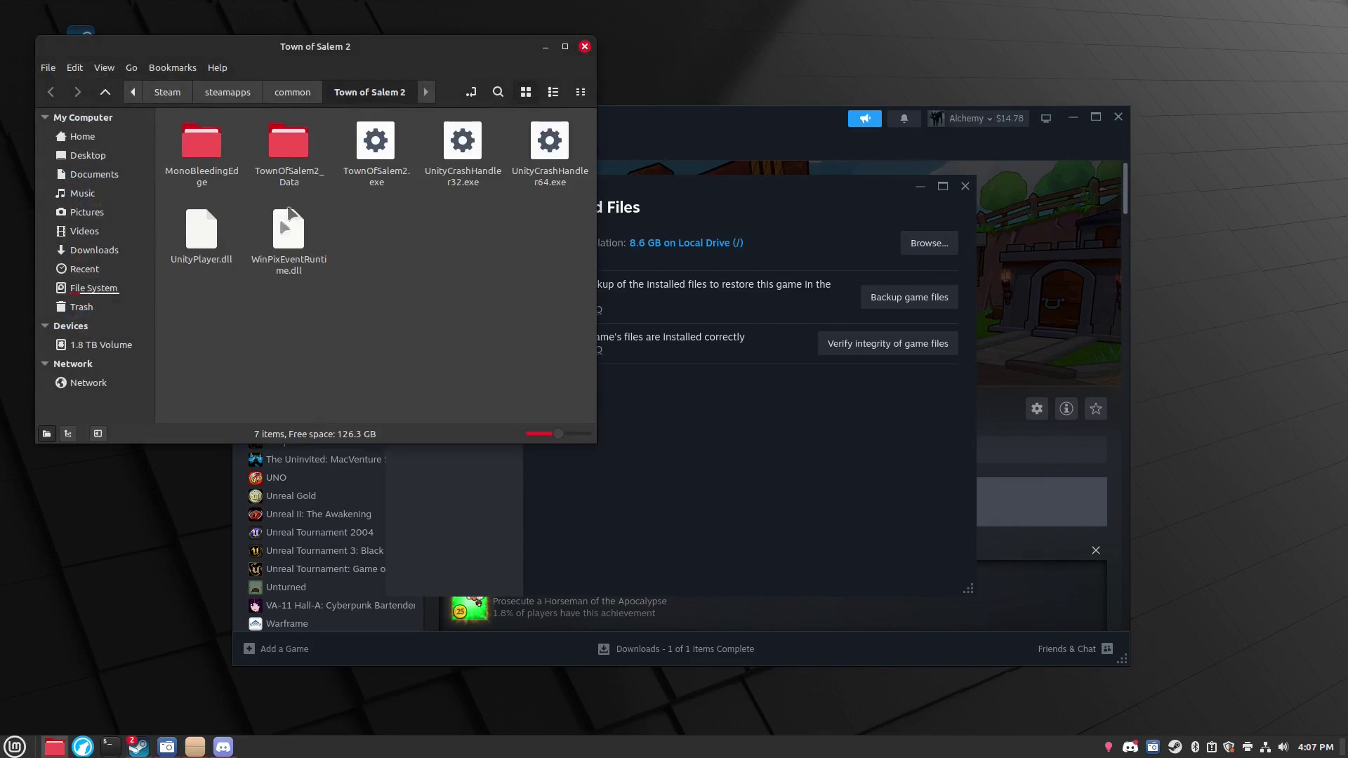
- Drag BepInEx, doorstop_config.ini and winhttp.dll from SalemModLoader_Linux.zip into the game folder, then close the archive
click(200, 742)
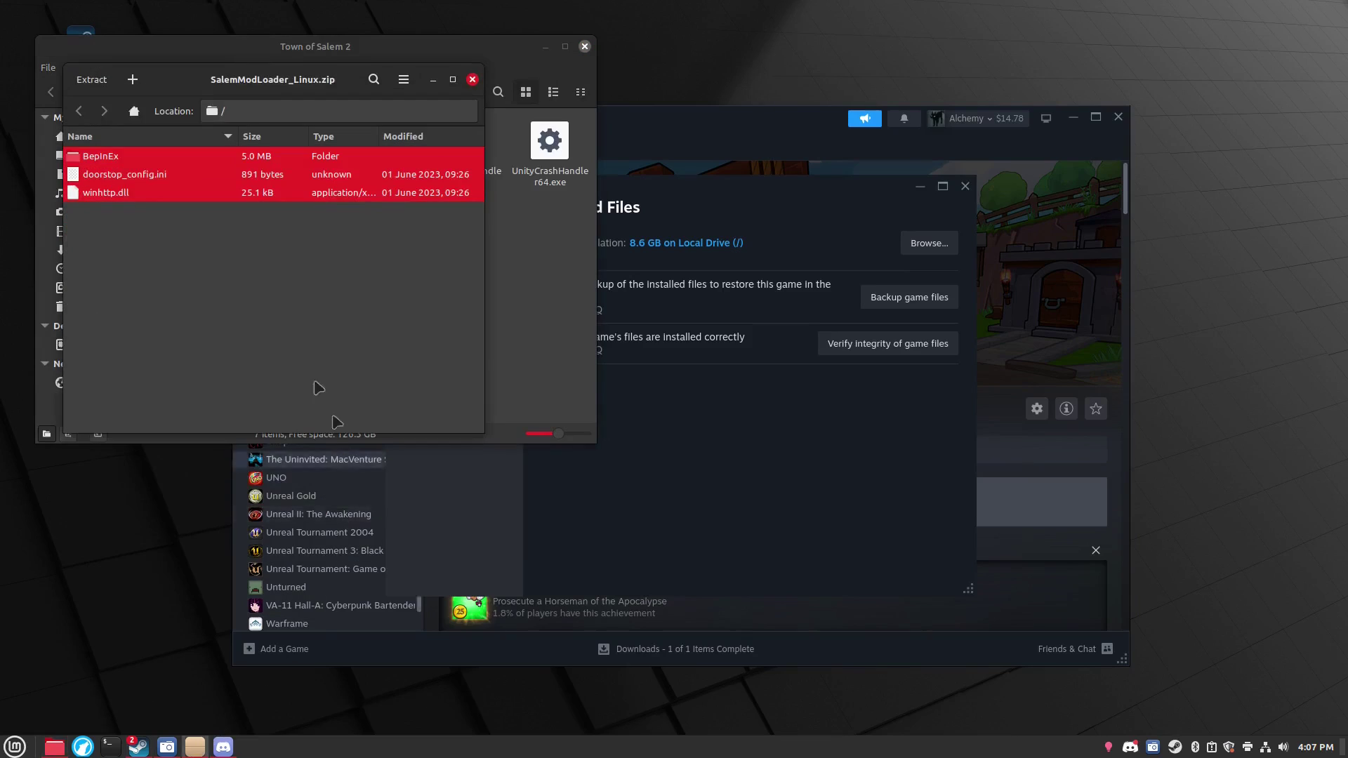
drag(262, 91, 830, 107)
drag(758, 195, 360, 314)
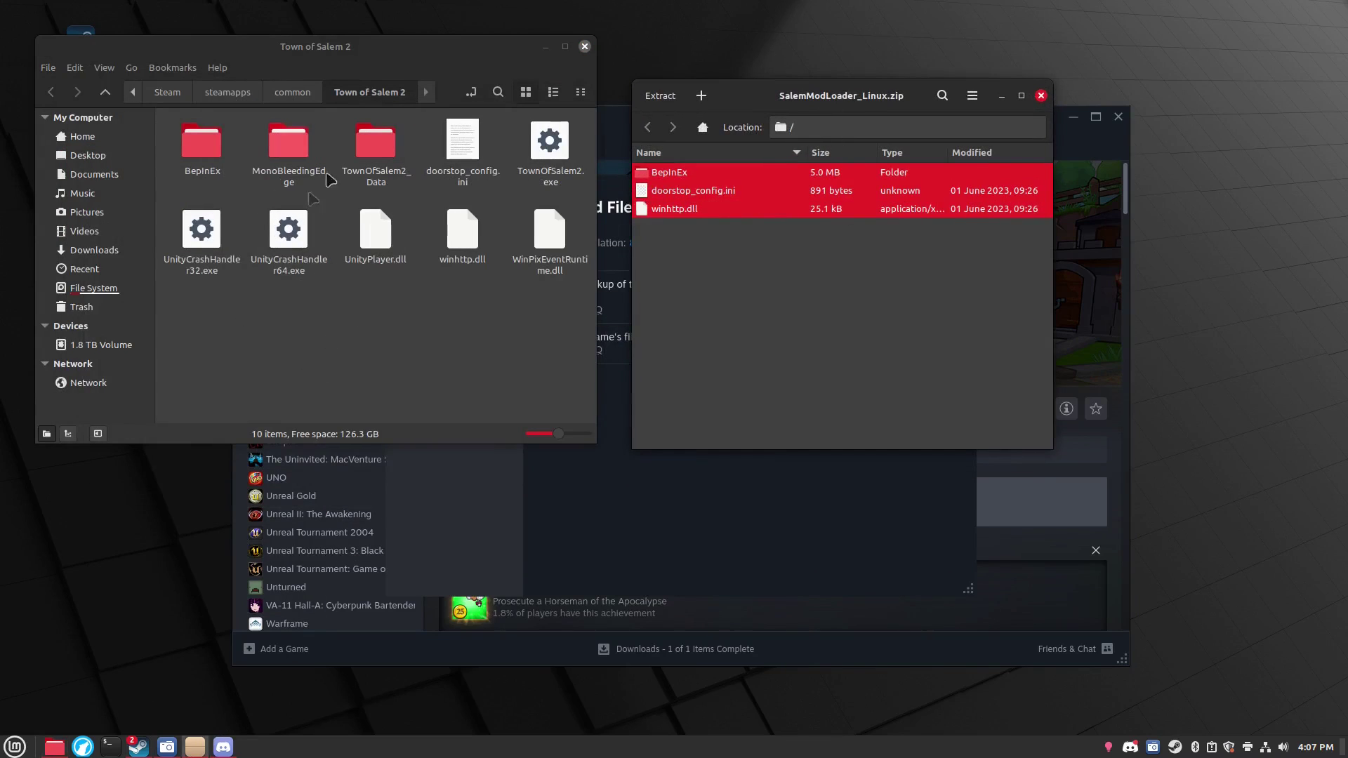
click(1041, 95)
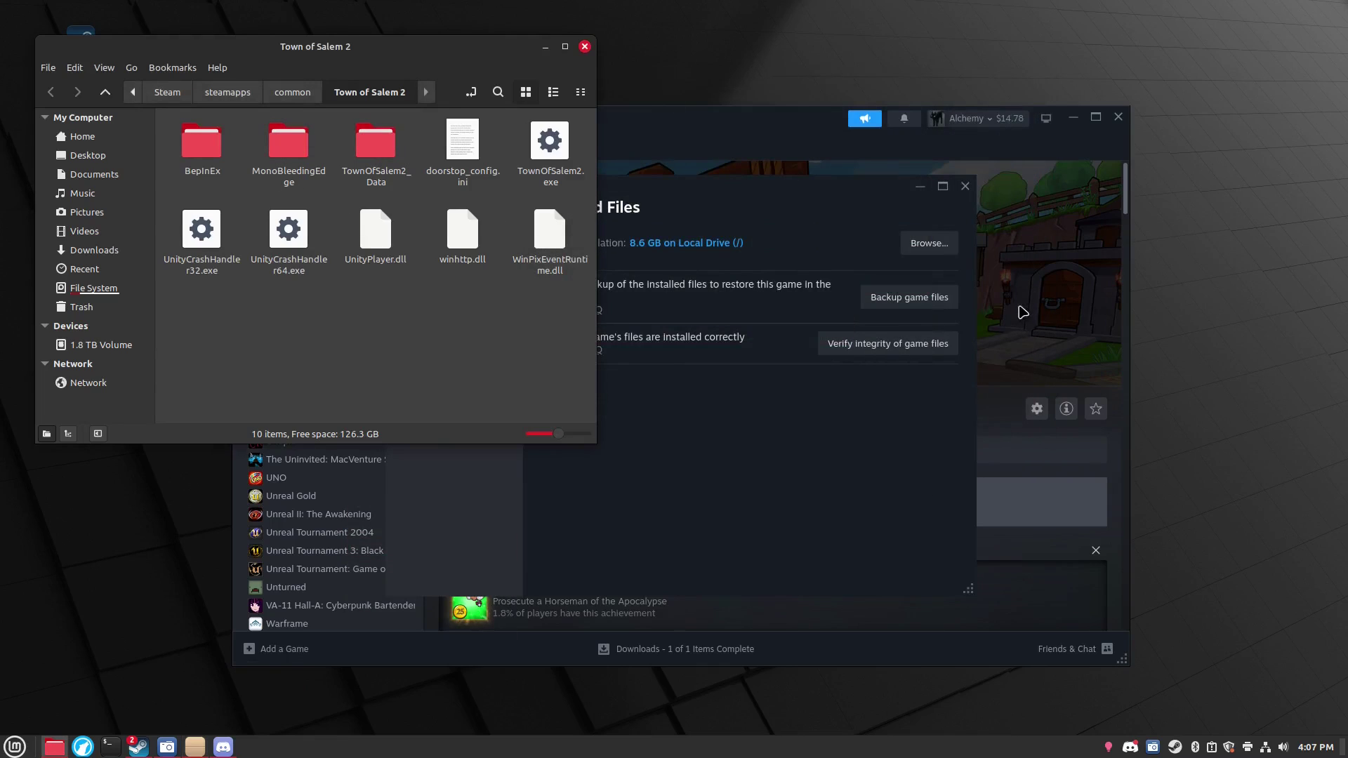
- Set the launch option WINEDLLOVERRIDES="winhttp=n,b" %command%, close Properties and start the game
click(833, 243)
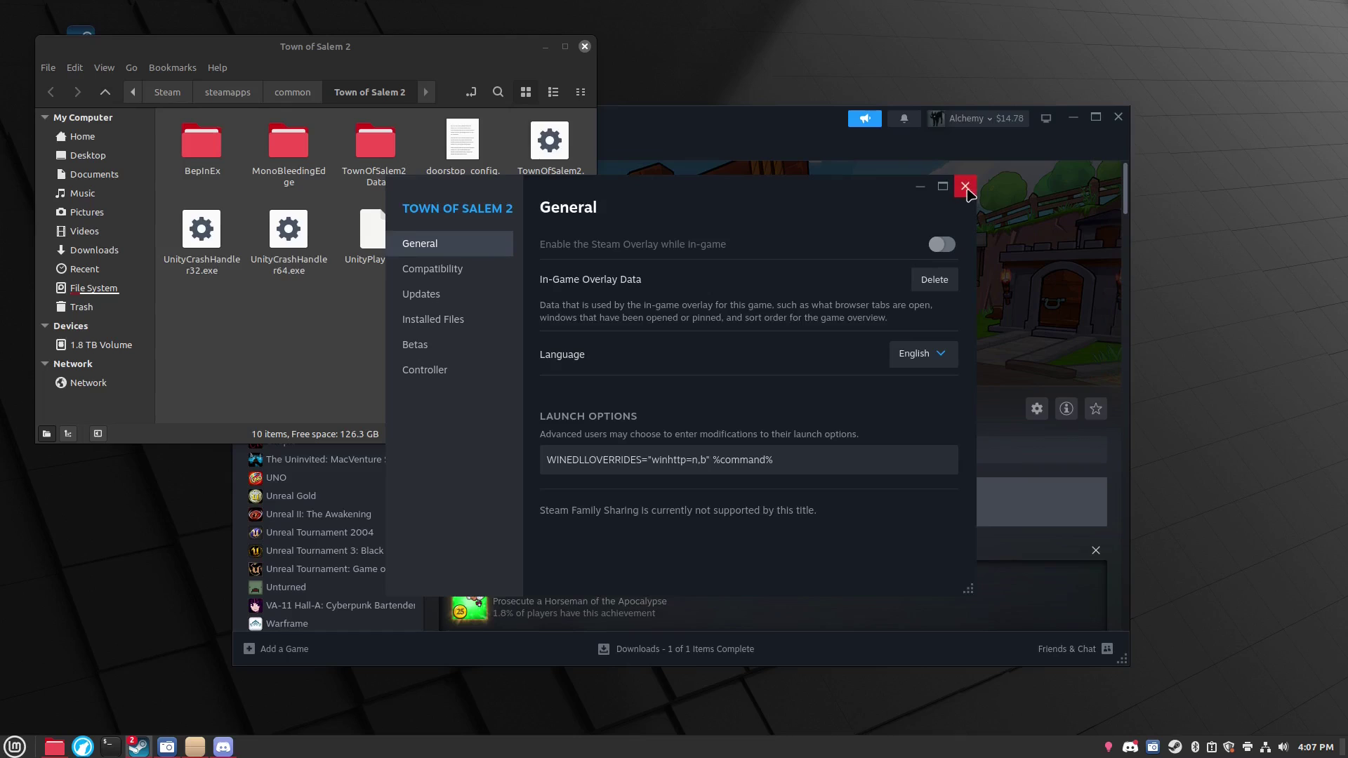
click(962, 187)
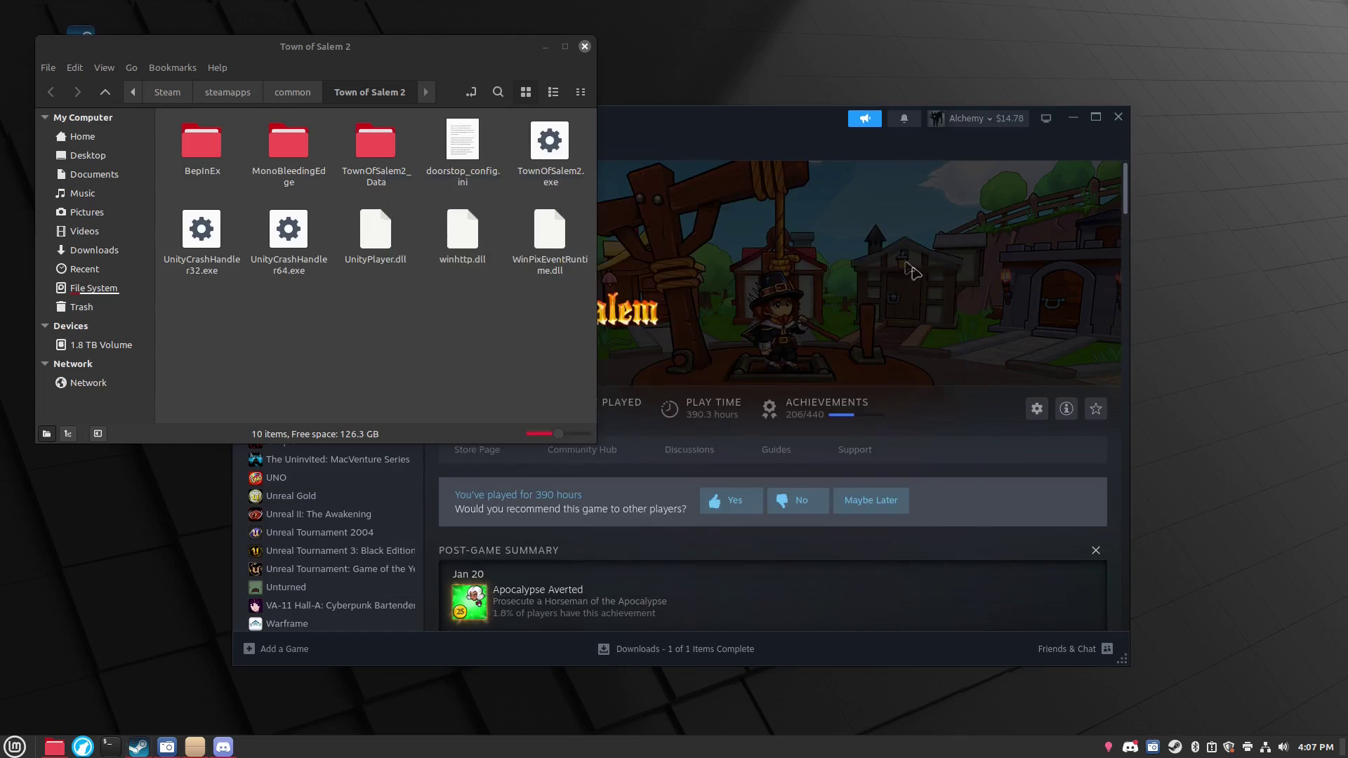
click(497, 411)
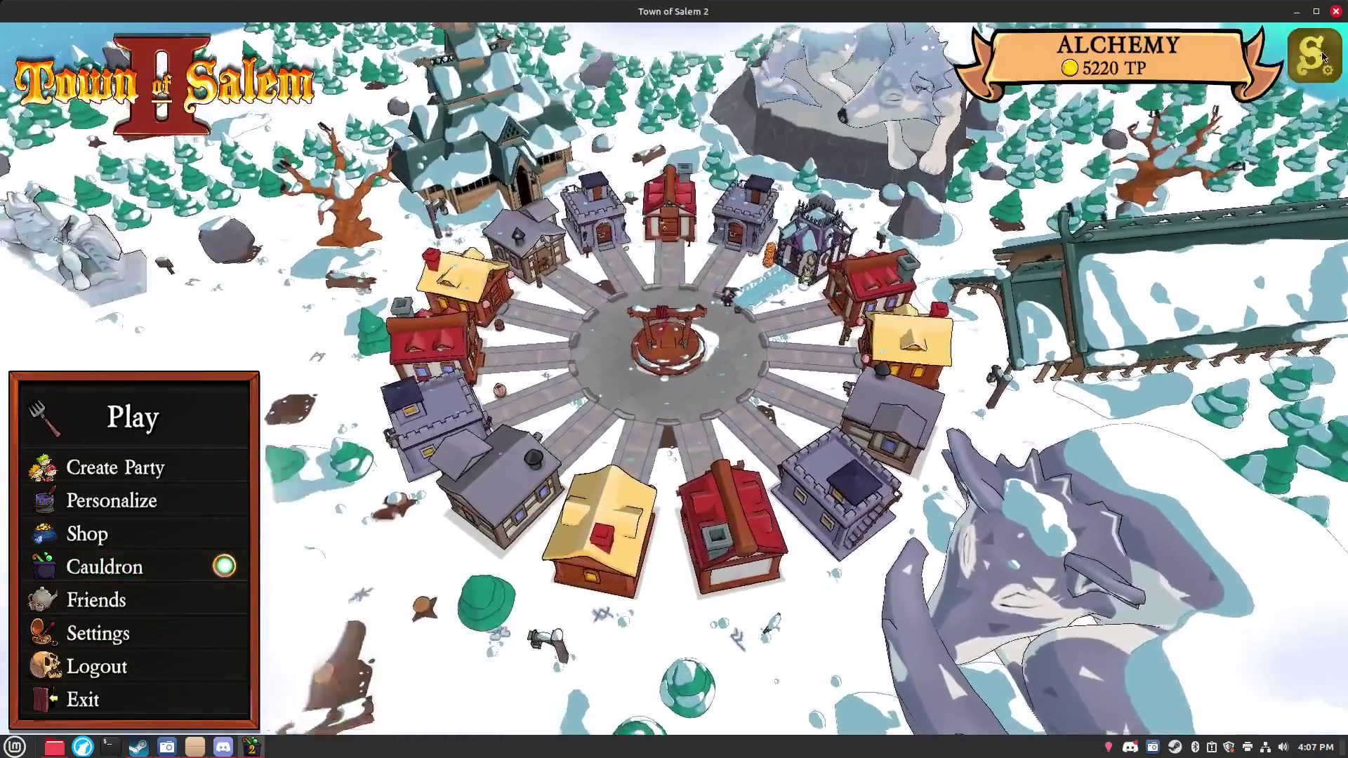
- Open the Salem Mod Loader menu with the S icon at the top right of the town screen
click(1299, 50)
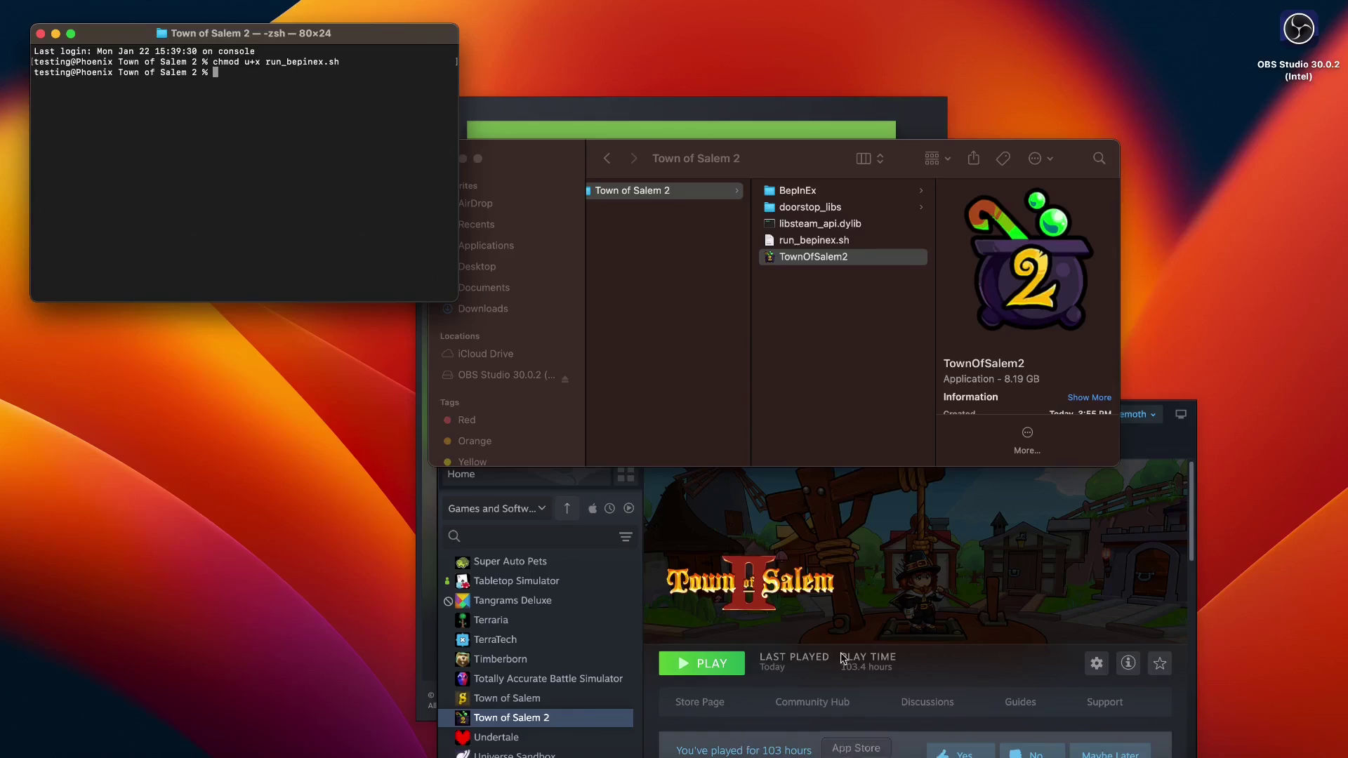
- Open Town of Salem 2's Properties from the Steam library
click(856, 753)
right_click(517, 717)
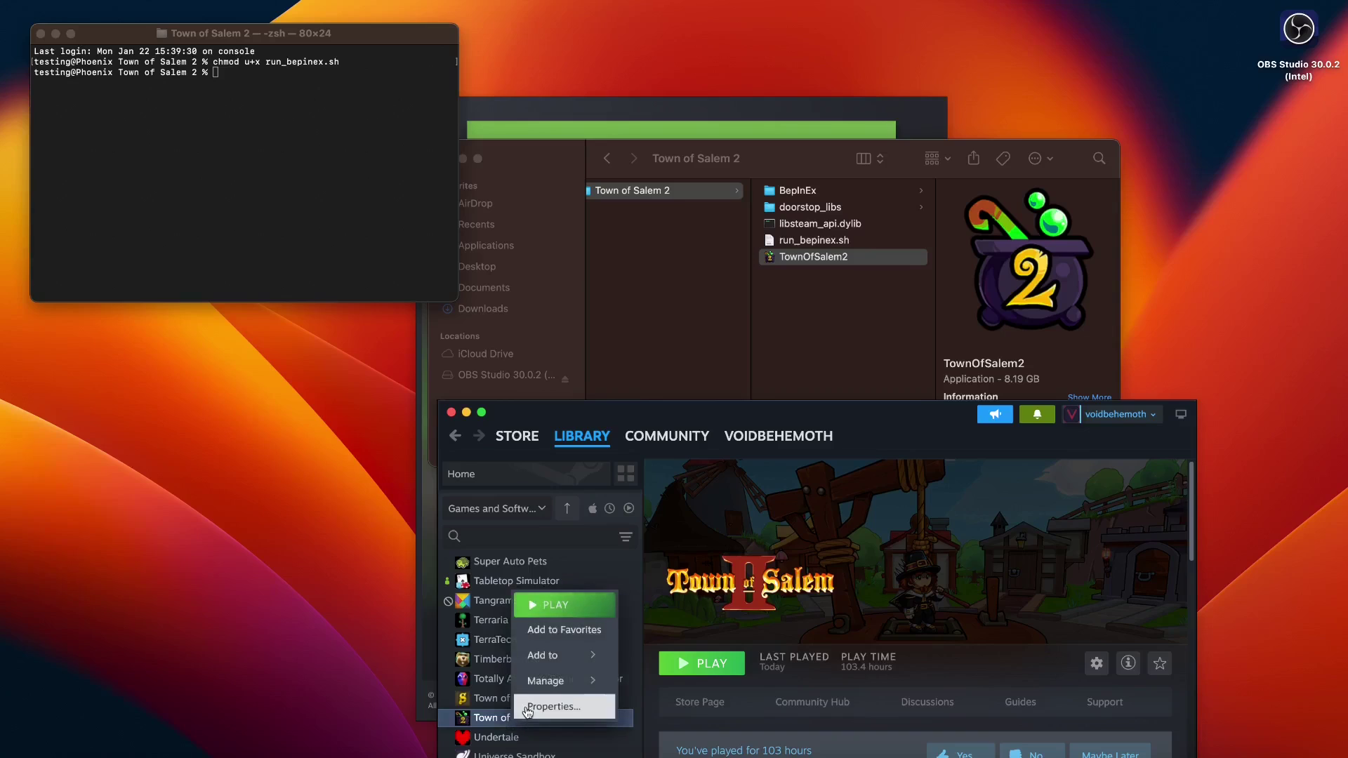
click(530, 709)
- Look through the doorstop_libs and BepInEx folders inside the Town of Salem 2 folder in Finder
click(807, 294)
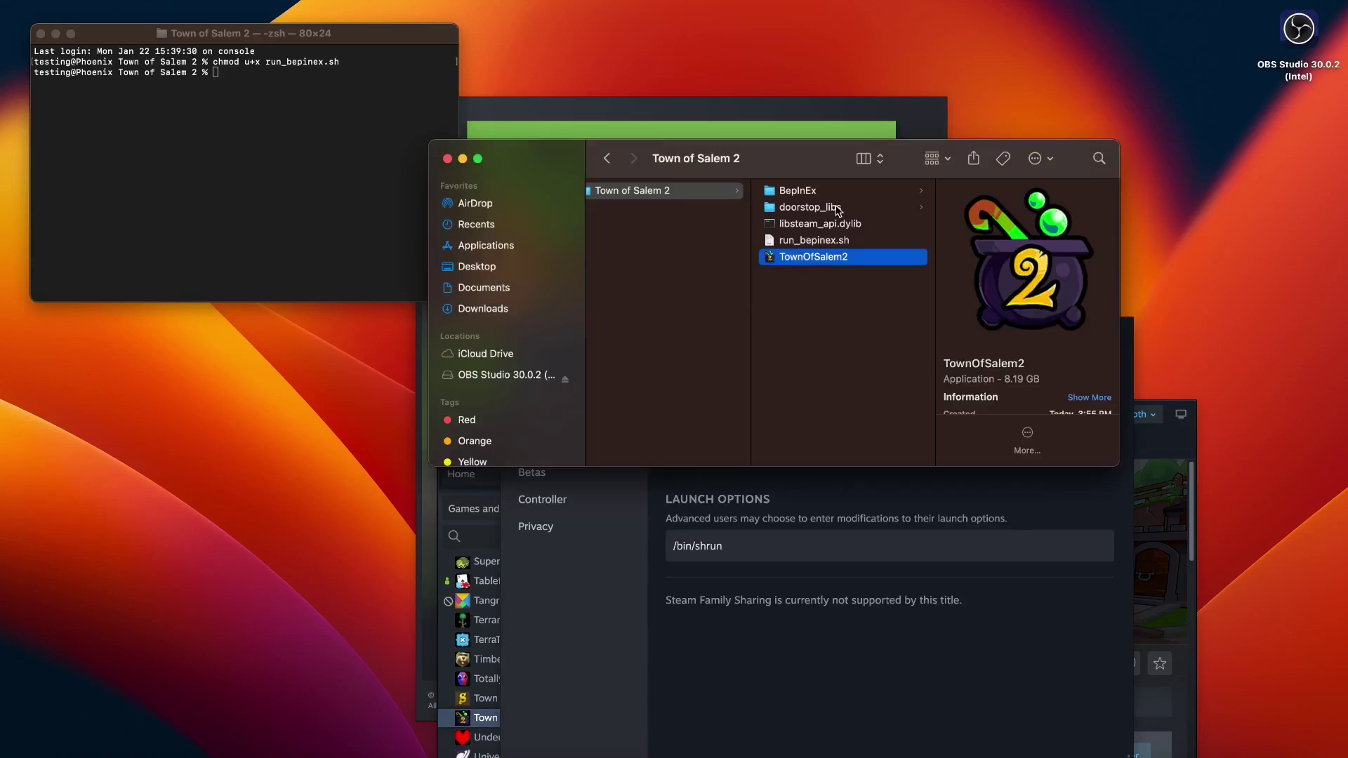
click(838, 208)
key(Up)
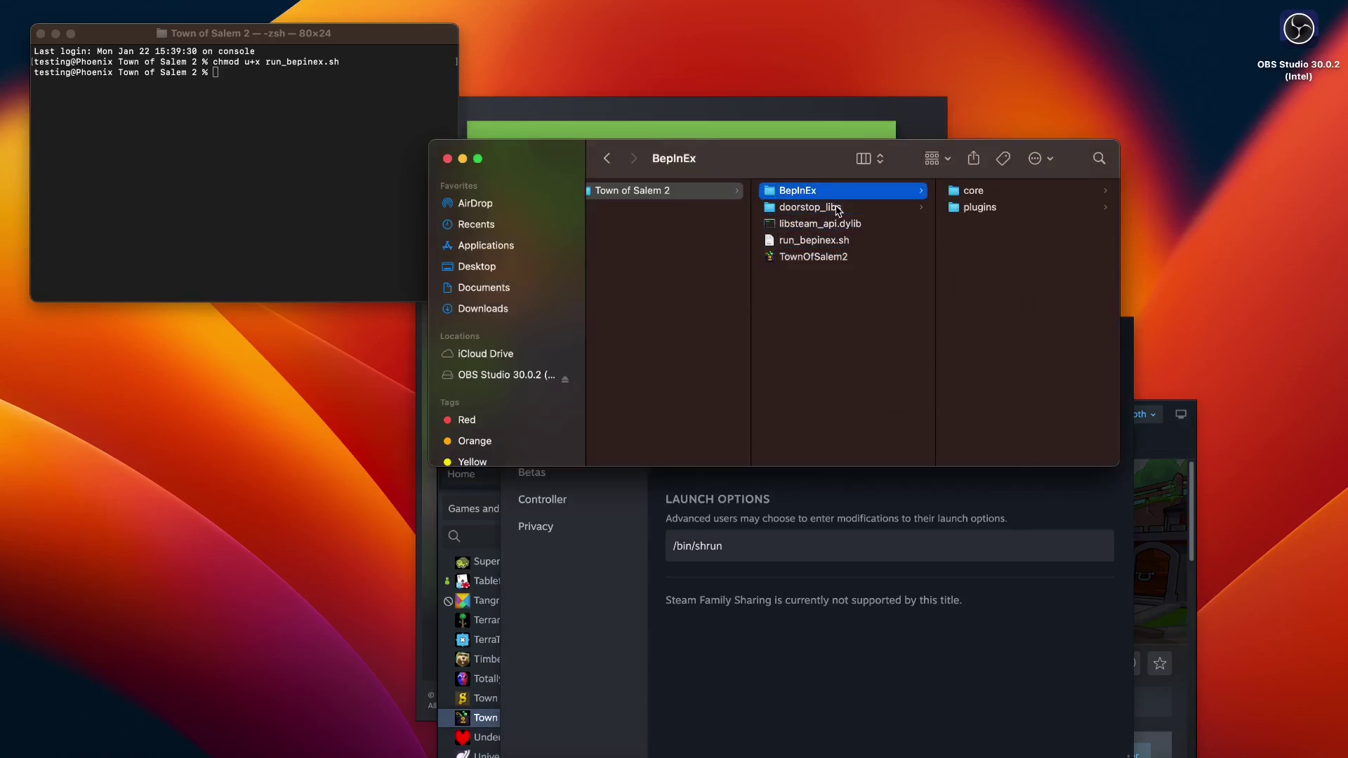
key(Right)
key(Left)
- Preview run_bepinex.sh in Finder while the game reaches the Better Town of Salem login screen
key(Down)
key(Down)
key(Down)
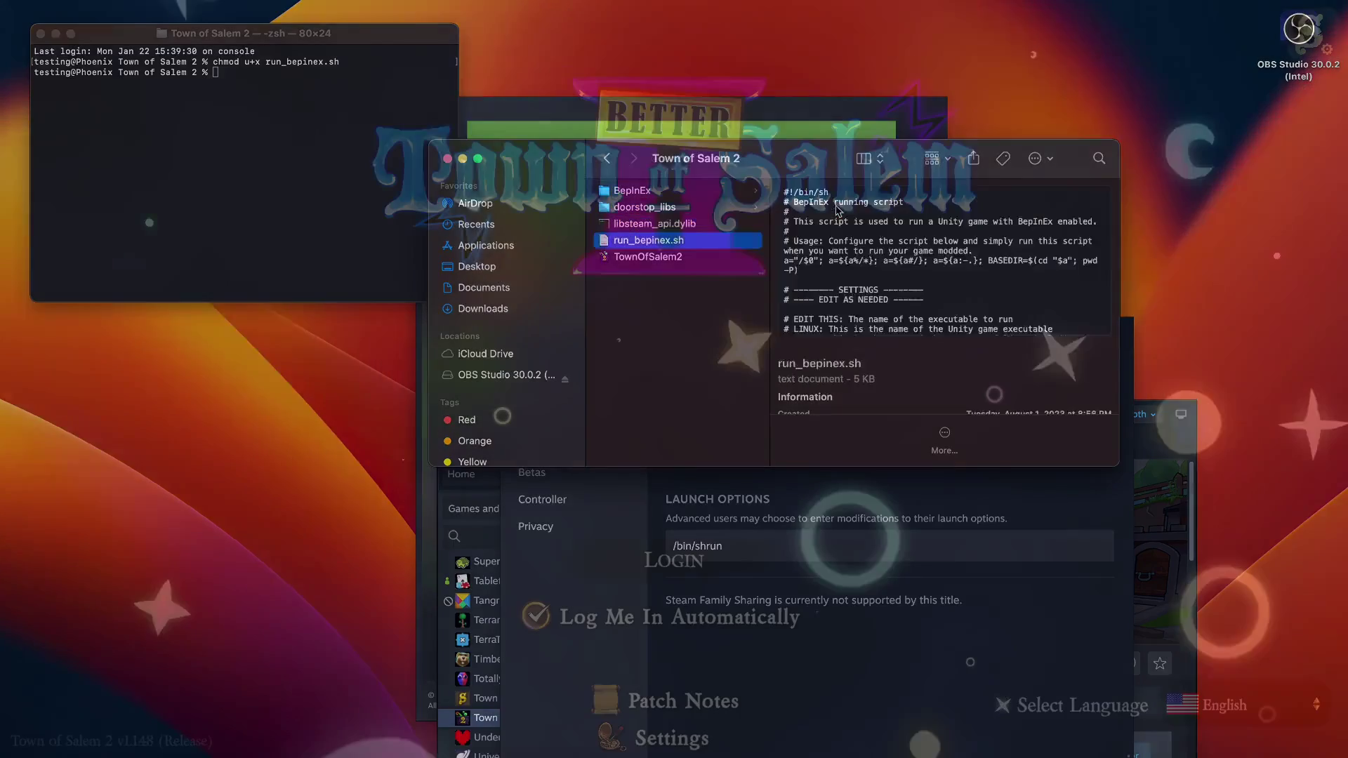